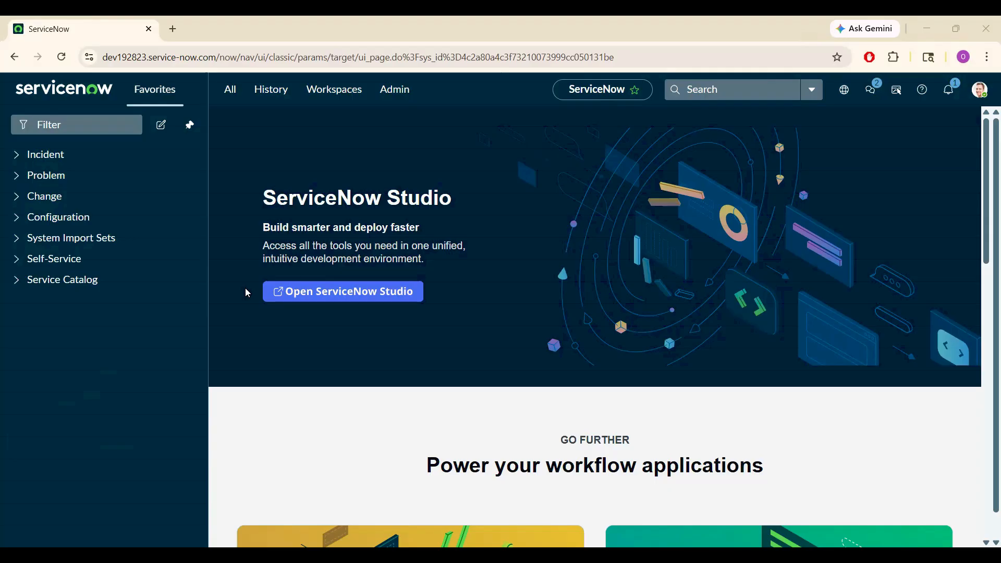
Open the Service Catalog from the Self-Service favorites in a new browser tab and switch to it
click(75, 264)
scroll(83, 266, down, 1)
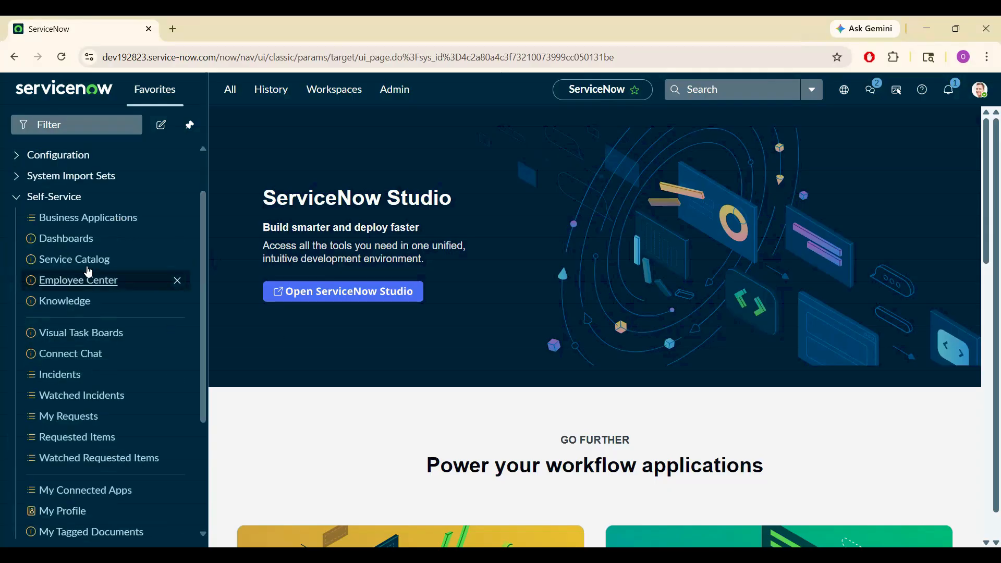
scroll(80, 286, up, 1)
middle_click(79, 282)
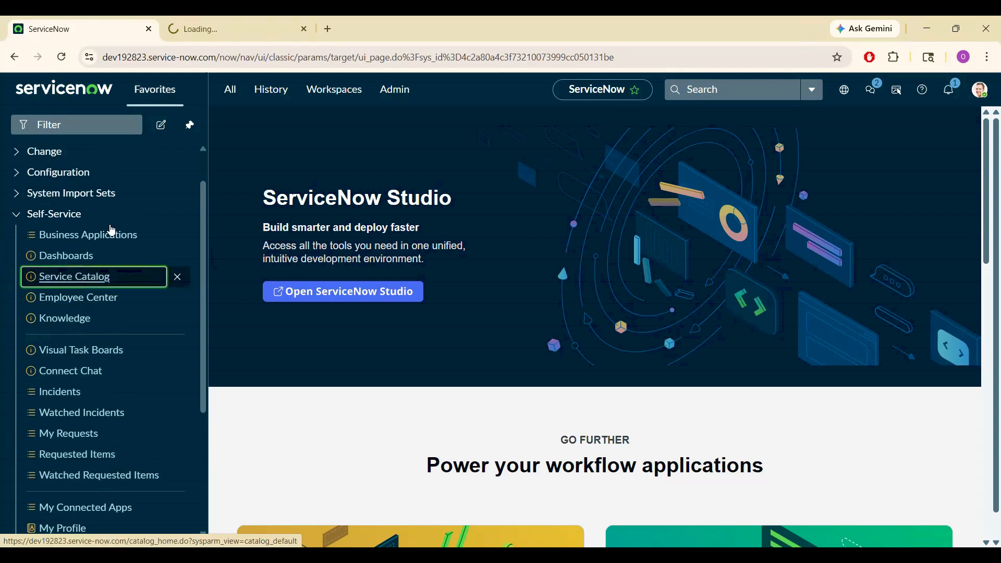
click(208, 29)
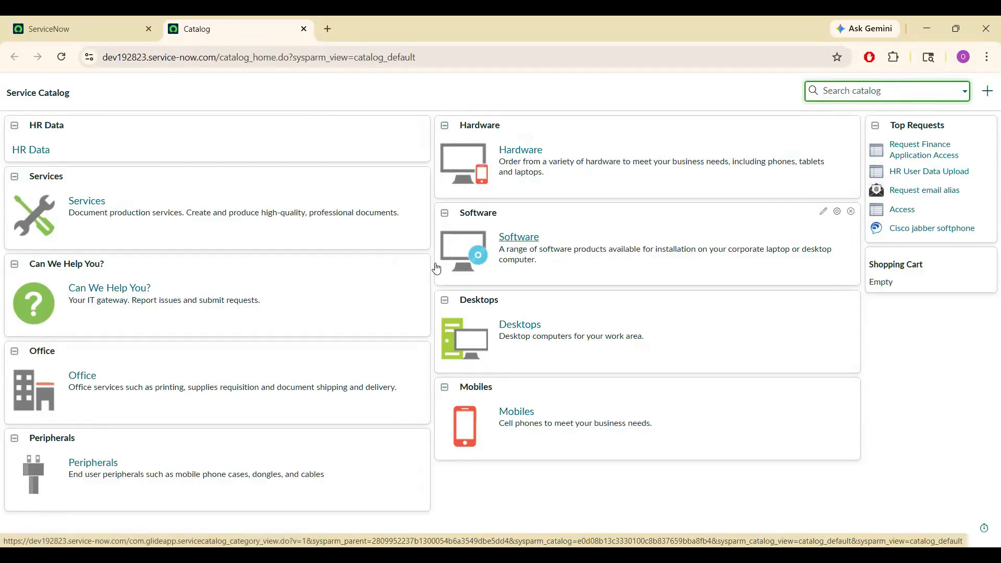
key(alt+Tab)
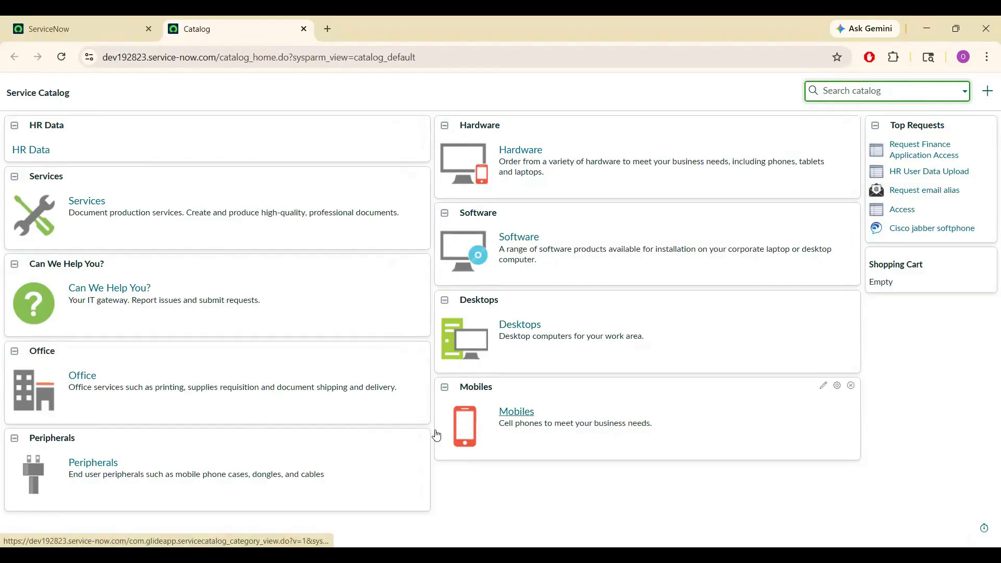
Browse the items in the Hardware category, then return to the Service Catalog home page
click(525, 152)
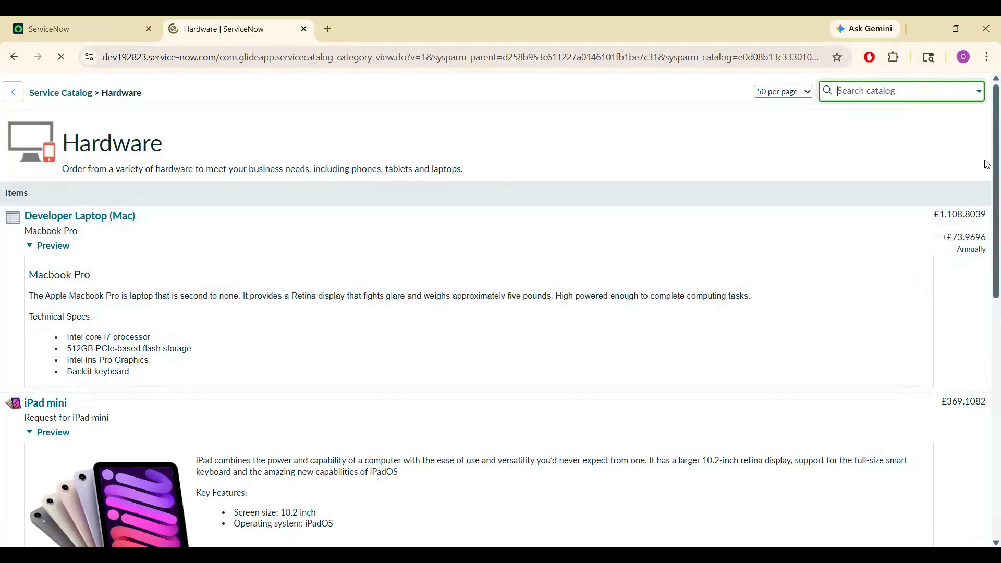
drag(995, 161, 995, 169)
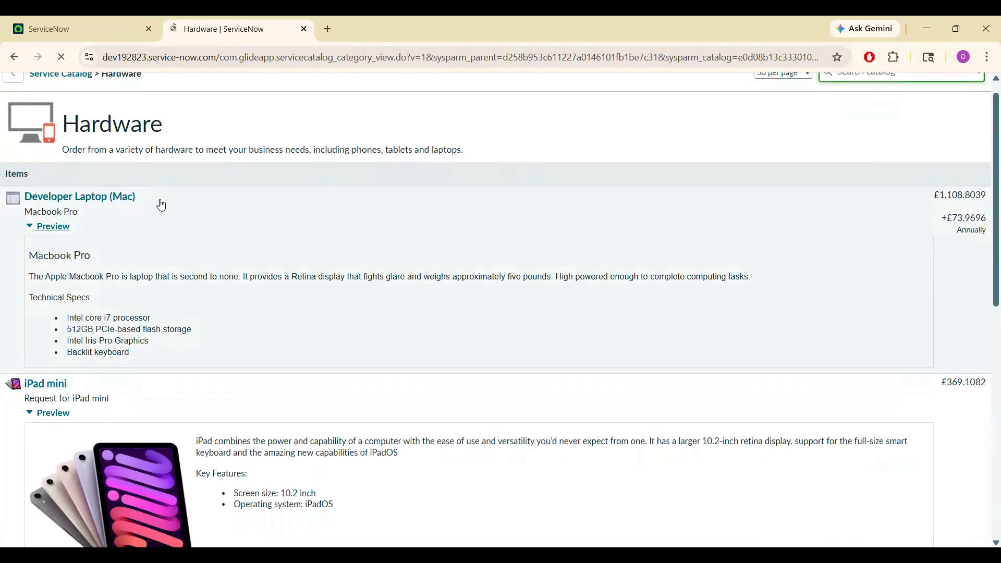
drag(987, 178, 987, 291)
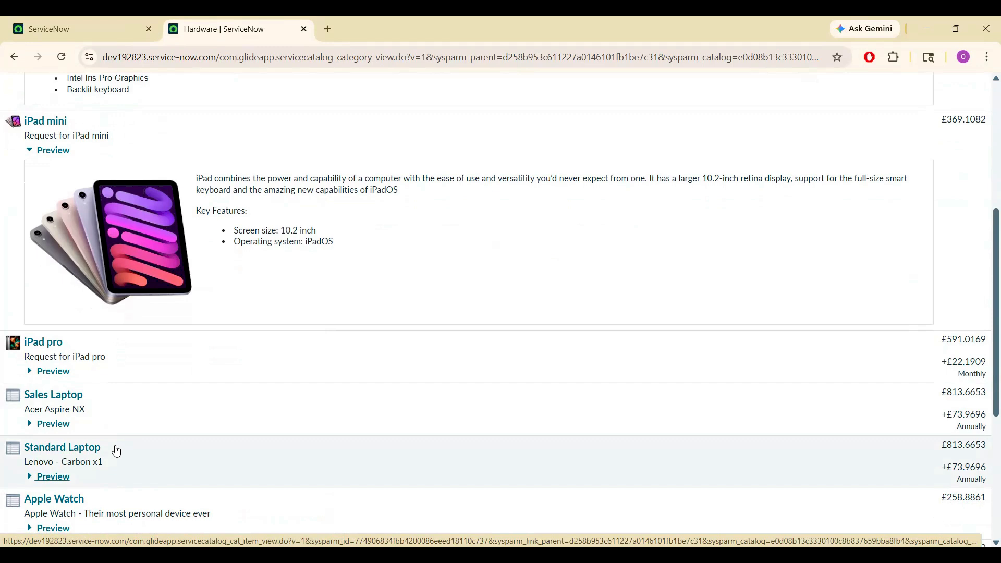
key(alt+Left)
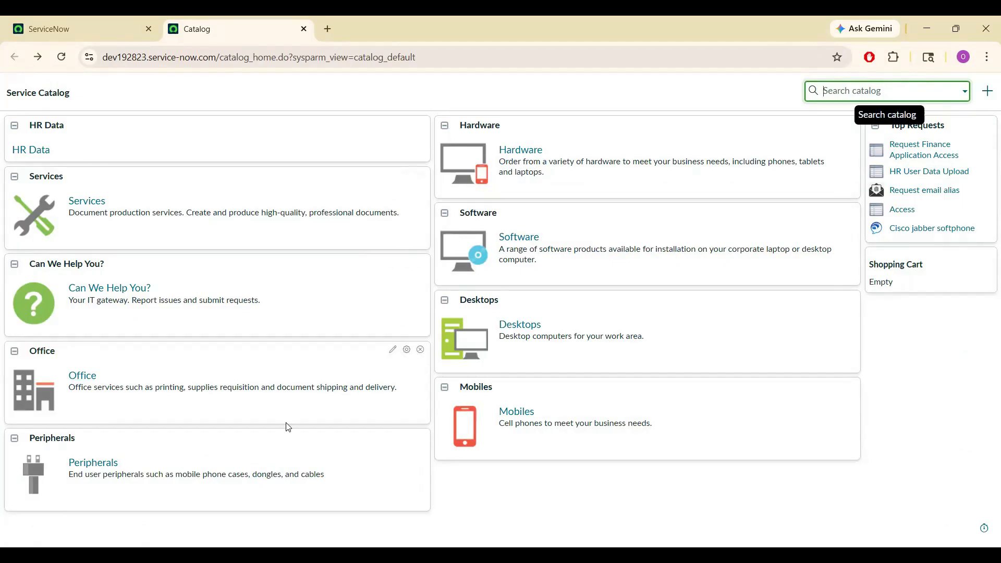
key(alt+Tab)
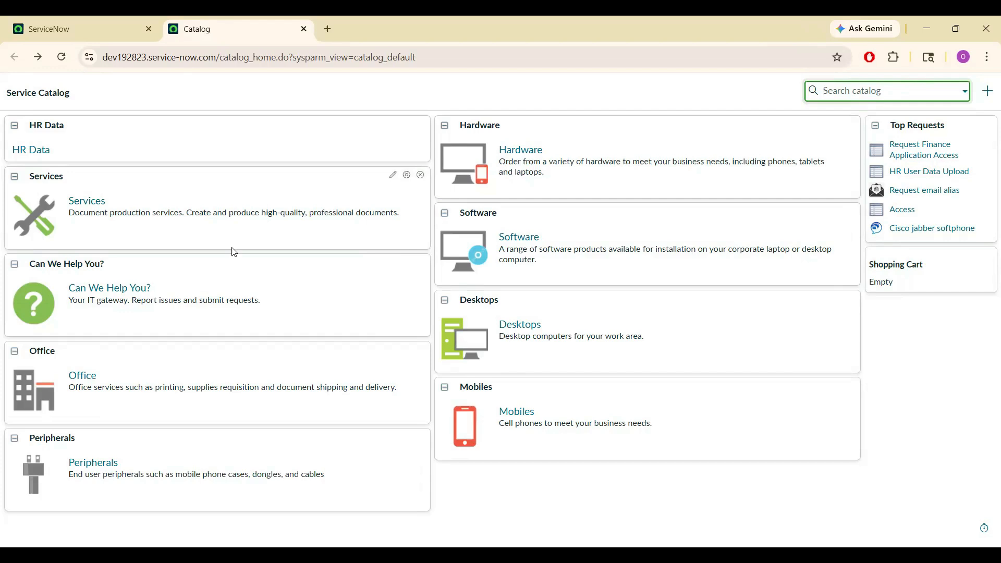
Open the Sales Laptop item in the Hardware category and review its included specifications
click(530, 156)
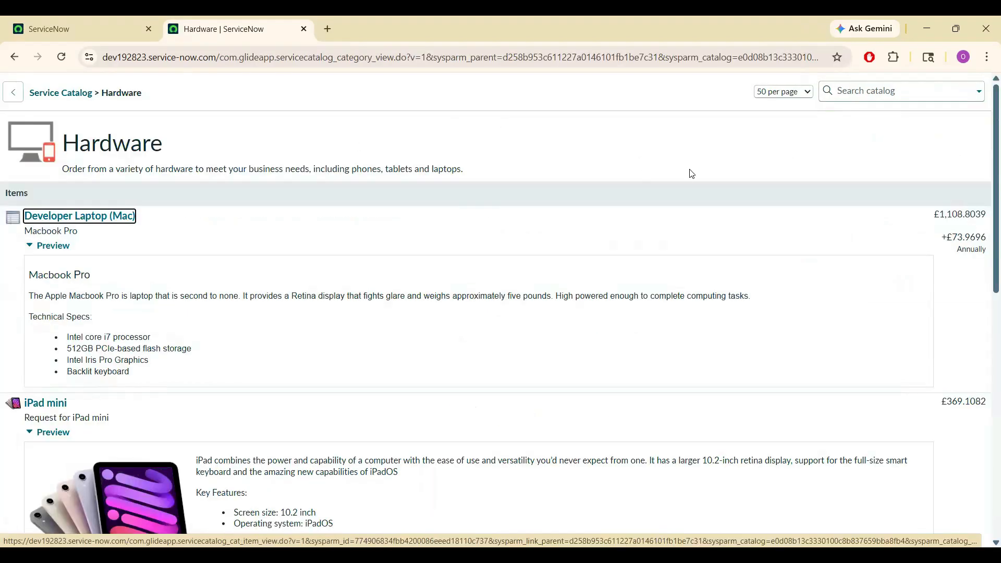
drag(988, 123, 988, 341)
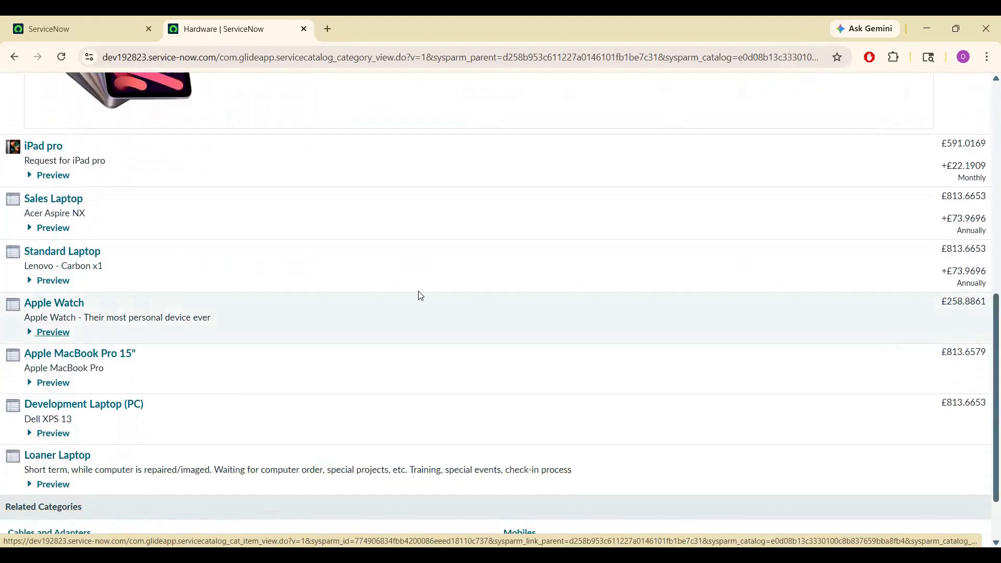
click(60, 204)
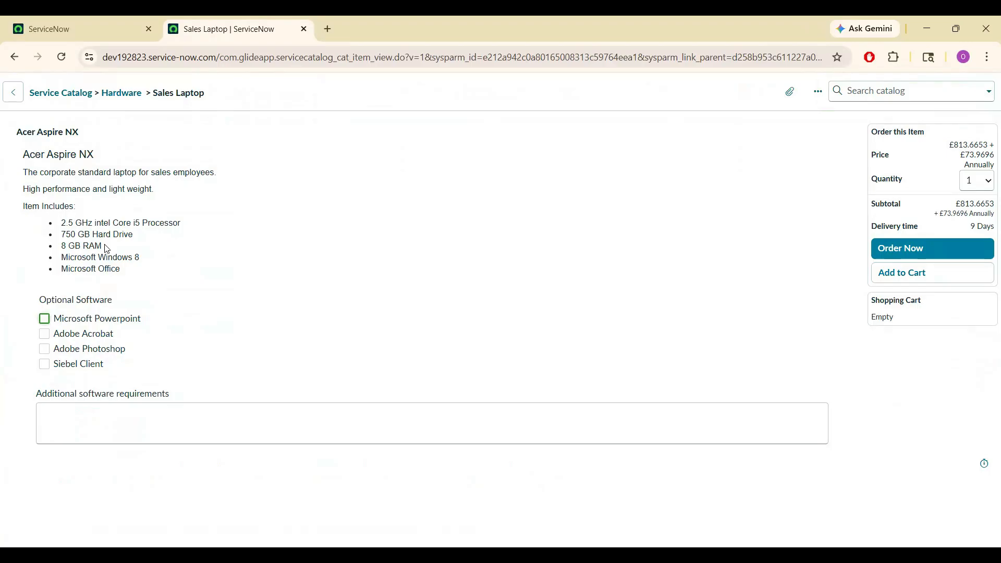
drag(125, 271, 16, 152)
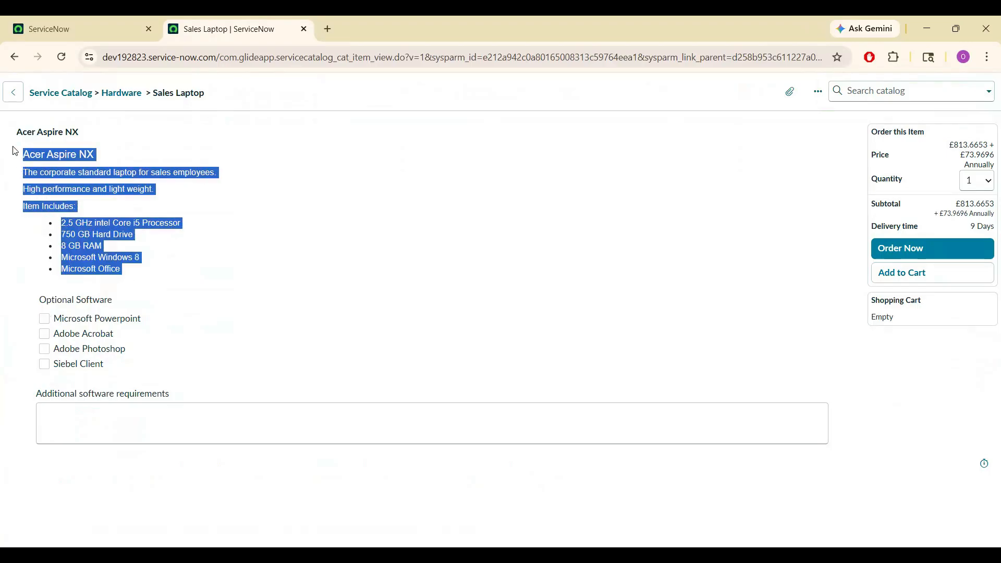
click(93, 297)
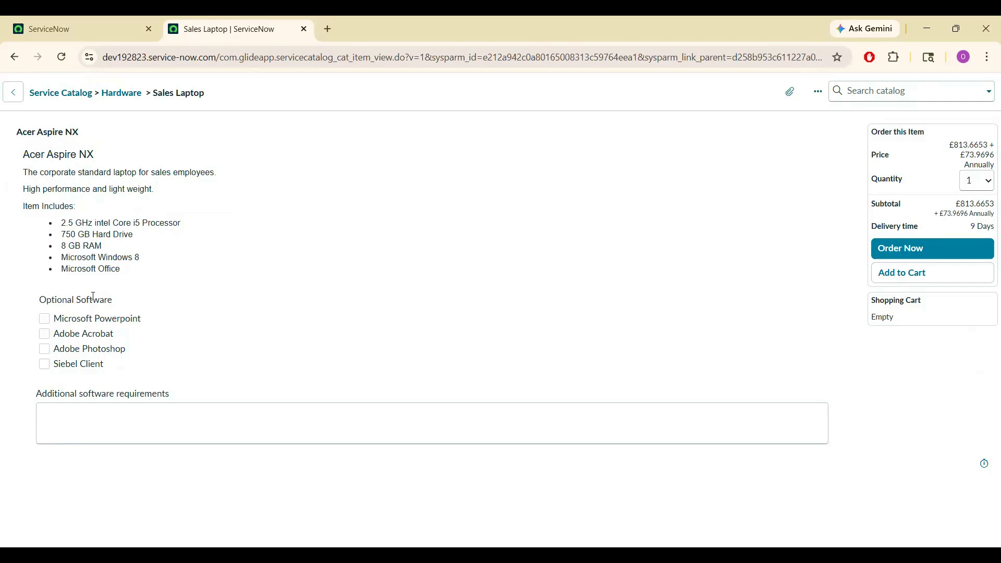
Select Microsoft Powerpoint, Adobe Acrobat and Adobe Photoshop as optional software and enter "add vpn as well." as additional software requirements
click(44, 319)
click(45, 335)
click(44, 349)
click(84, 425)
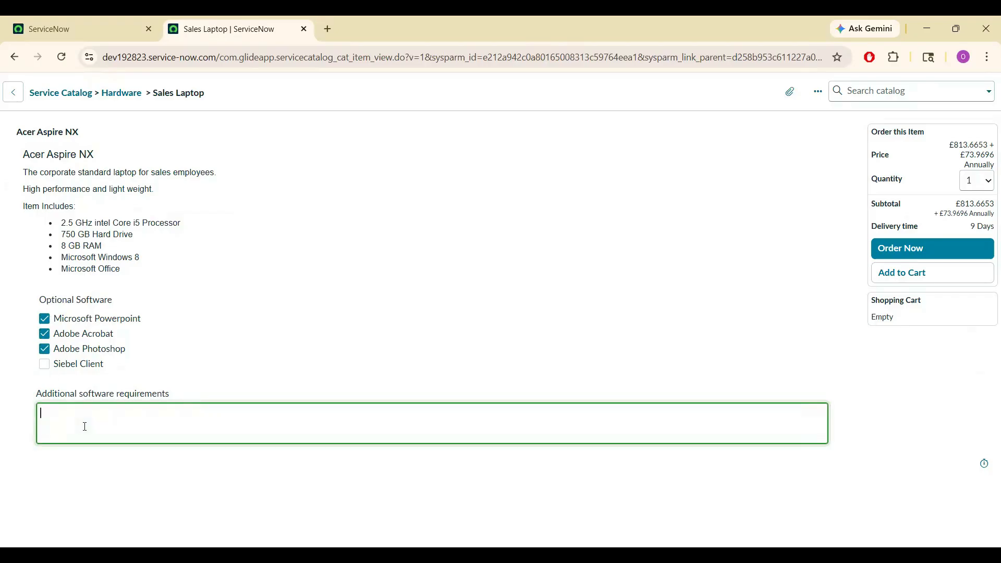
text(add vpn as well.)
click(225, 369)
click(132, 405)
key(ctrl+a)
click(463, 271)
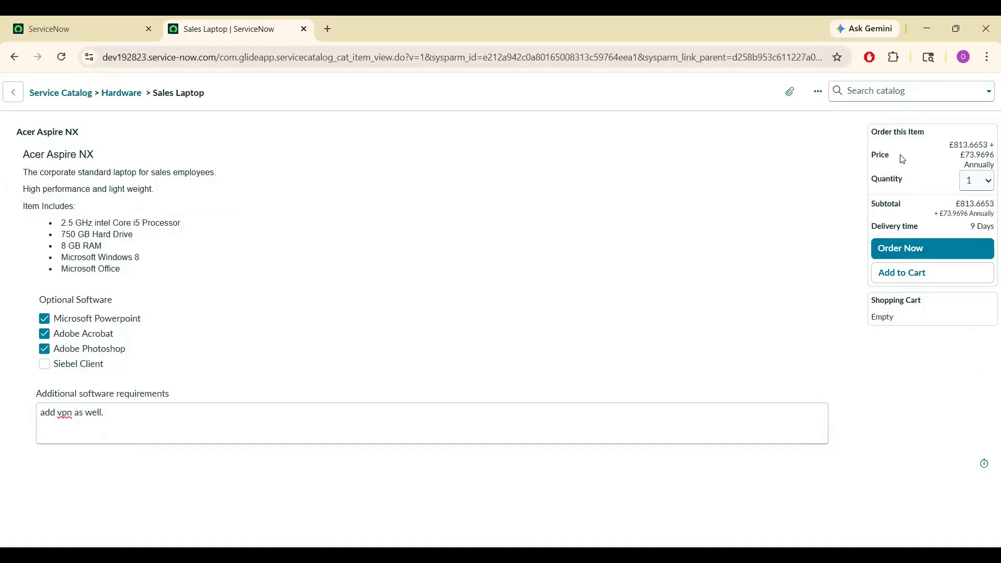
Check the Sales Laptop's price and order it immediately with quantity 1
drag(953, 145, 991, 154)
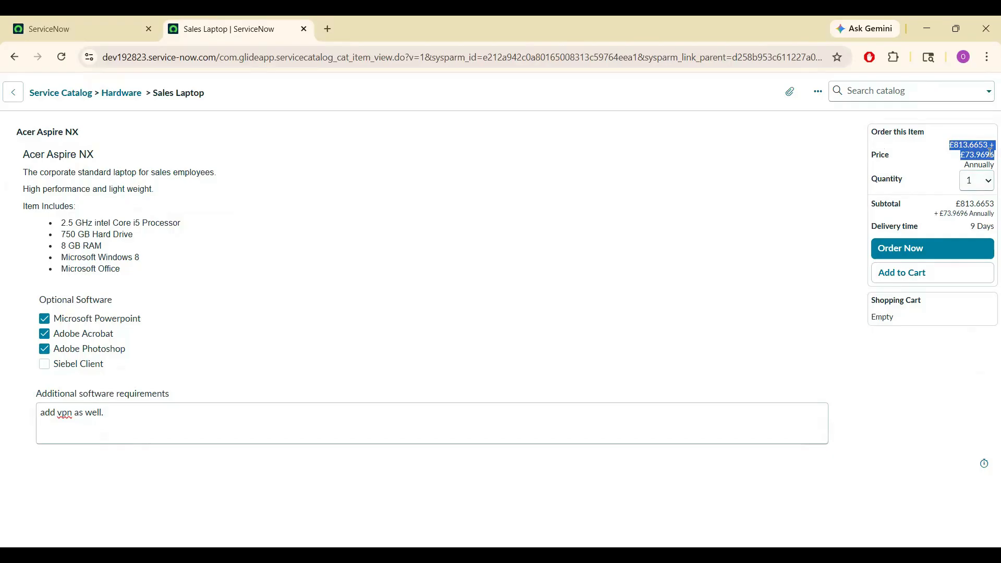
click(923, 248)
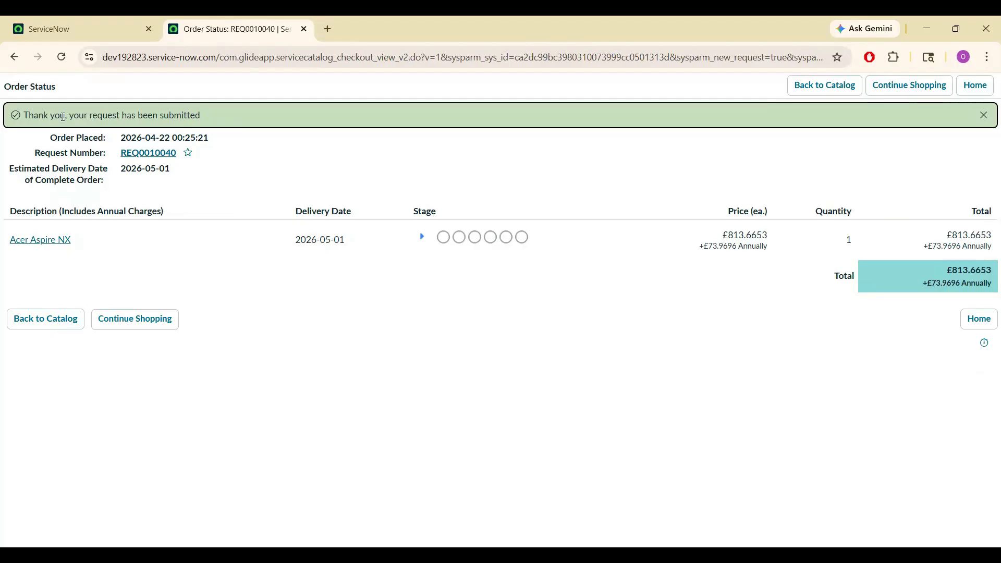
triple_click(63, 117)
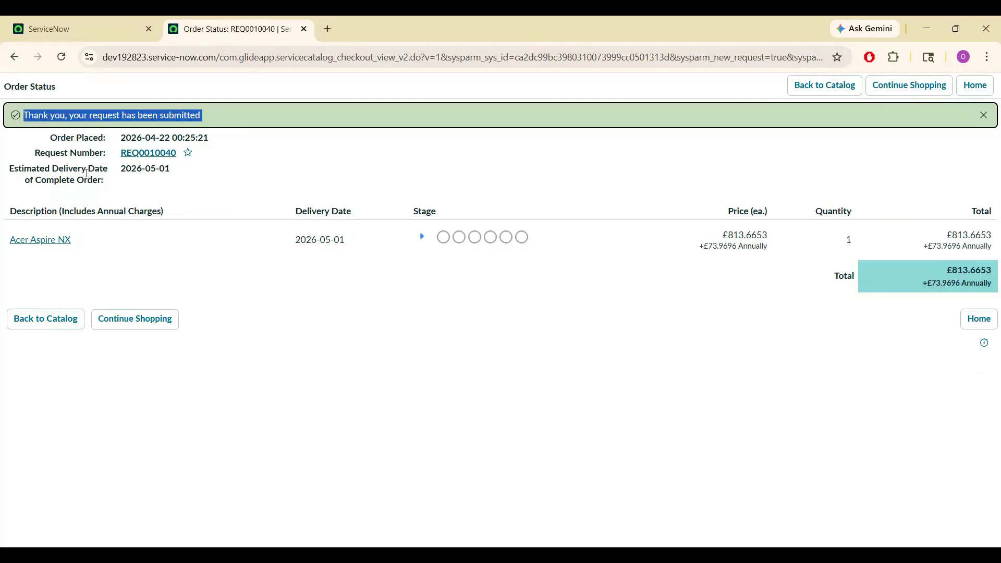
Open the requested item record for the Acer Aspire NX and review its variables and activities
click(48, 247)
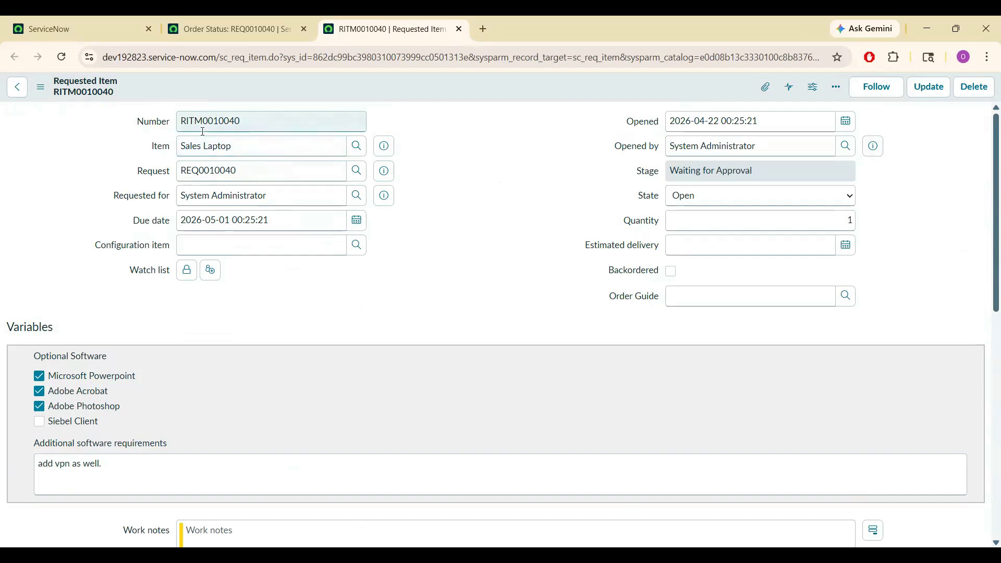
click(226, 20)
click(383, 28)
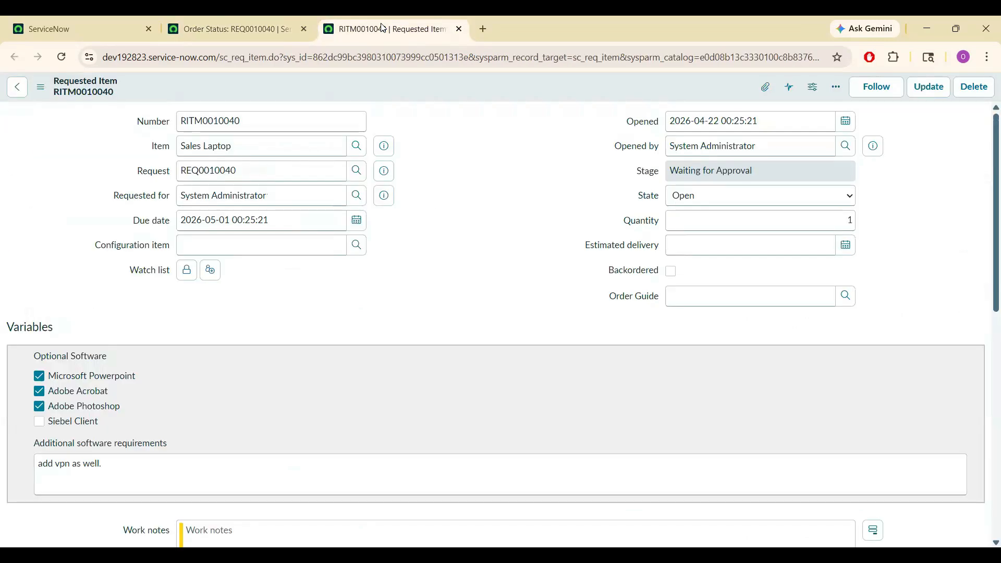
scroll(987, 219, down, 3)
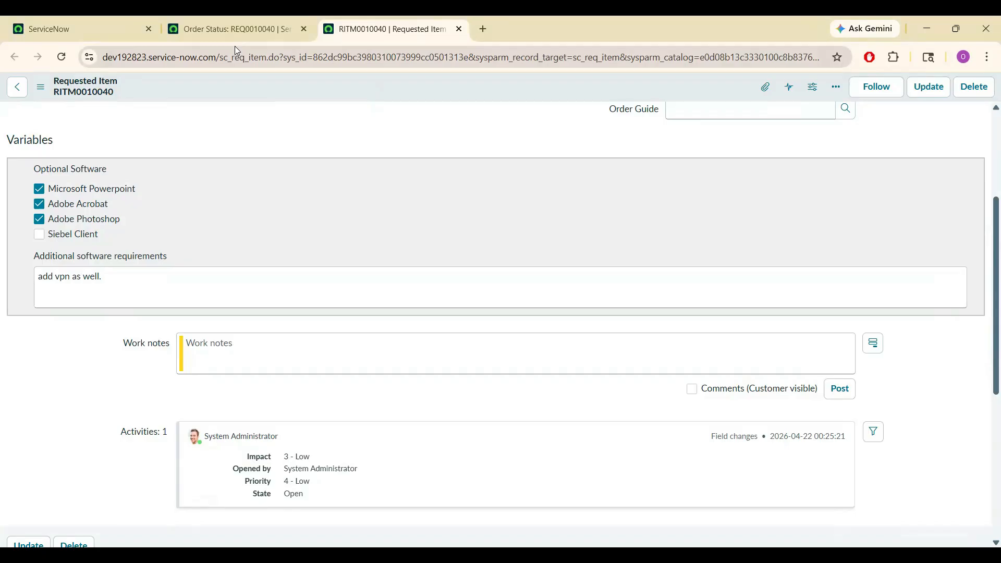
Return to the Order Status page and examine the request number and the ordered item
click(233, 32)
drag(116, 153, 171, 154)
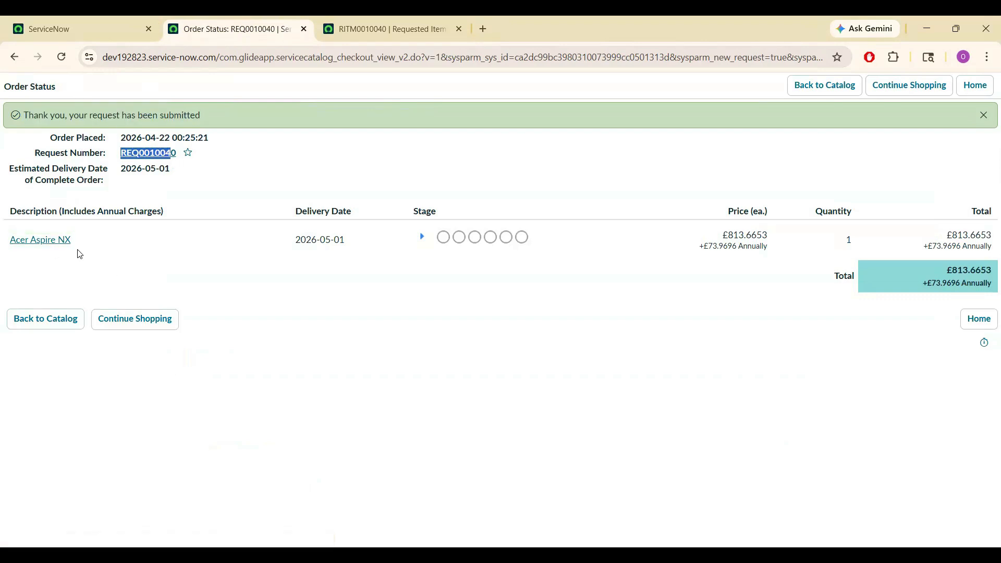
click(96, 377)
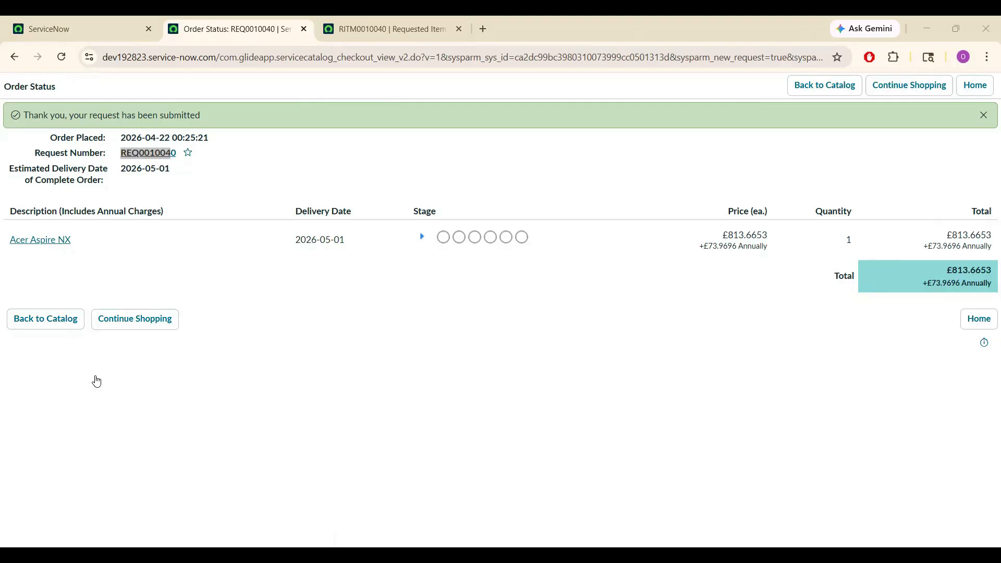
click(123, 31)
click(244, 31)
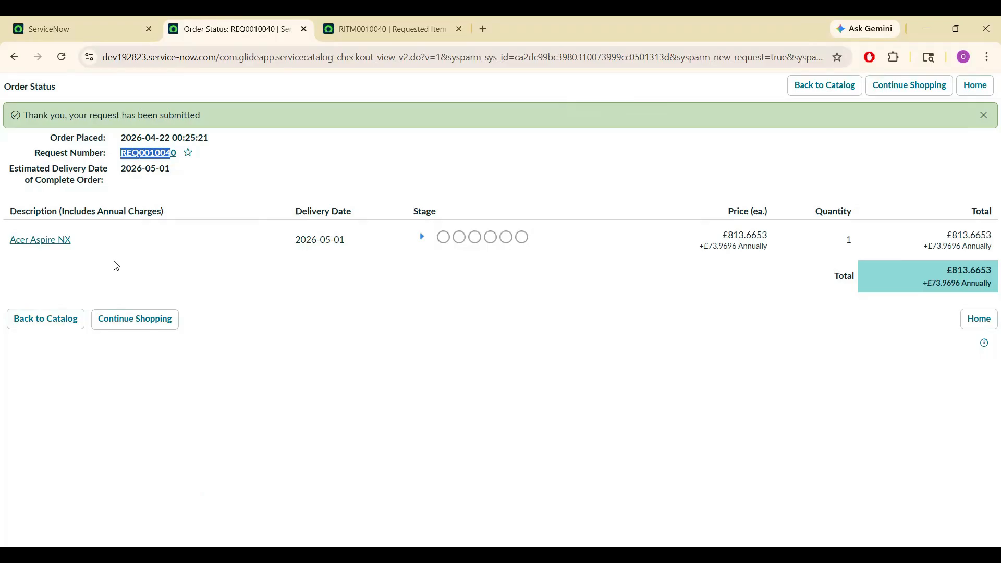
key(alt+Tab)
Return to the catalog and add the Developer Laptop (Mac) from Hardware to the cart with Adobe Acrobat as optional software
click(45, 319)
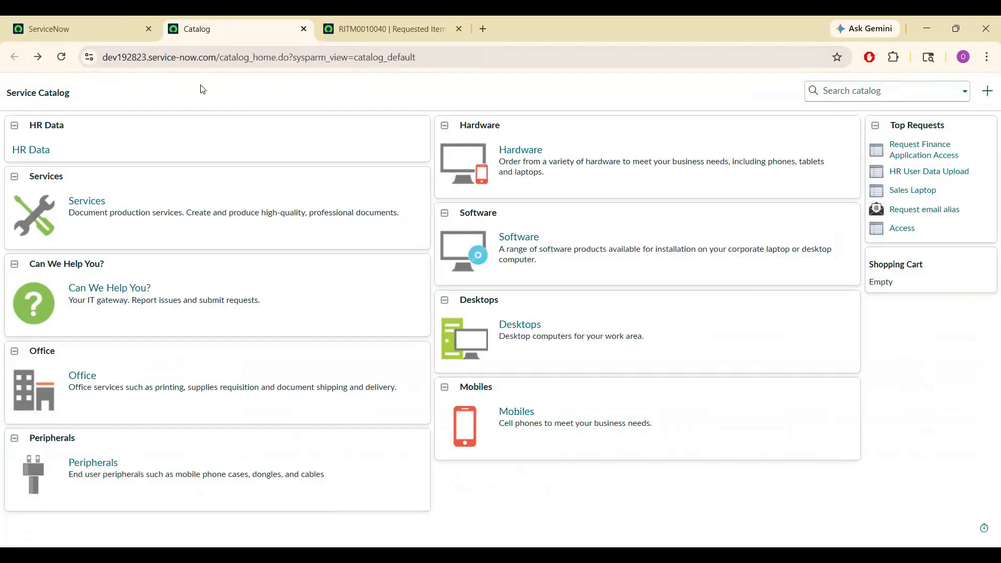
click(531, 153)
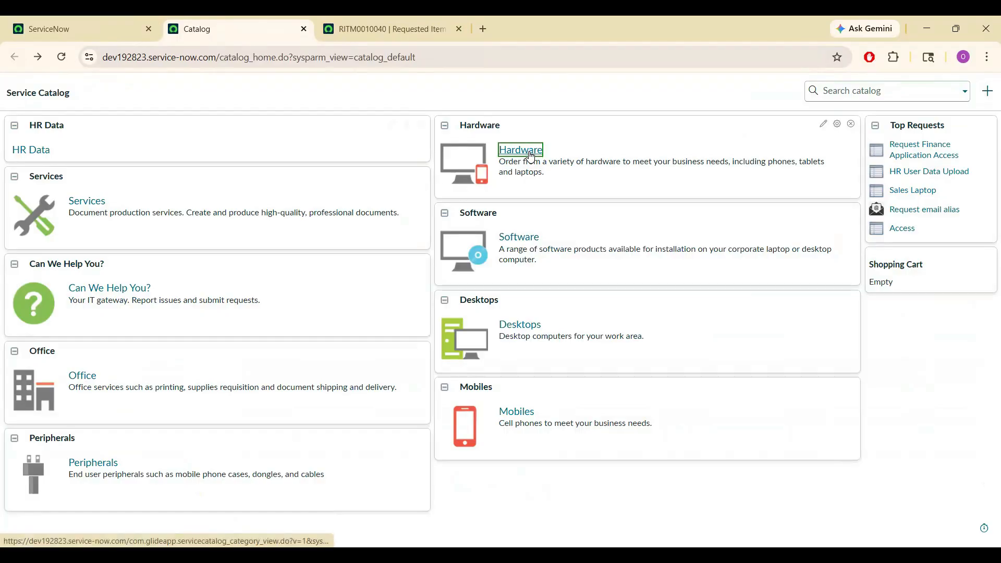
click(81, 218)
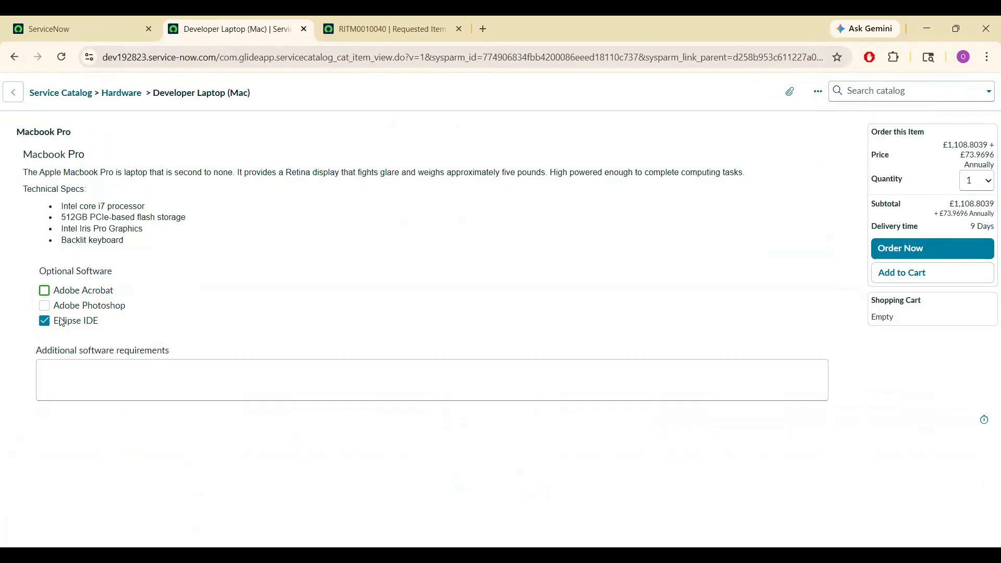
click(44, 291)
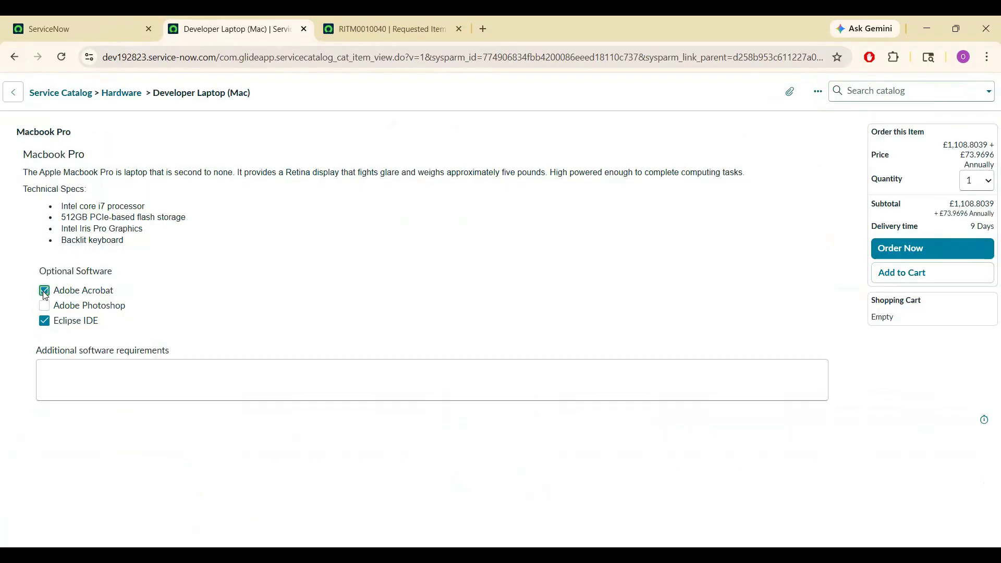
click(476, 361)
click(923, 280)
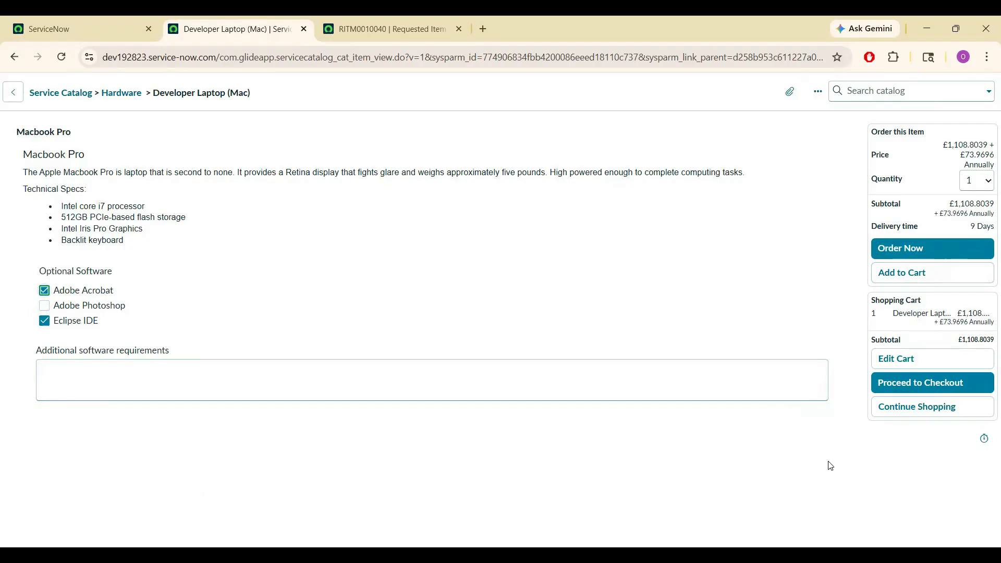
Continue shopping in the Software category and add the Access item to the cart
click(921, 408)
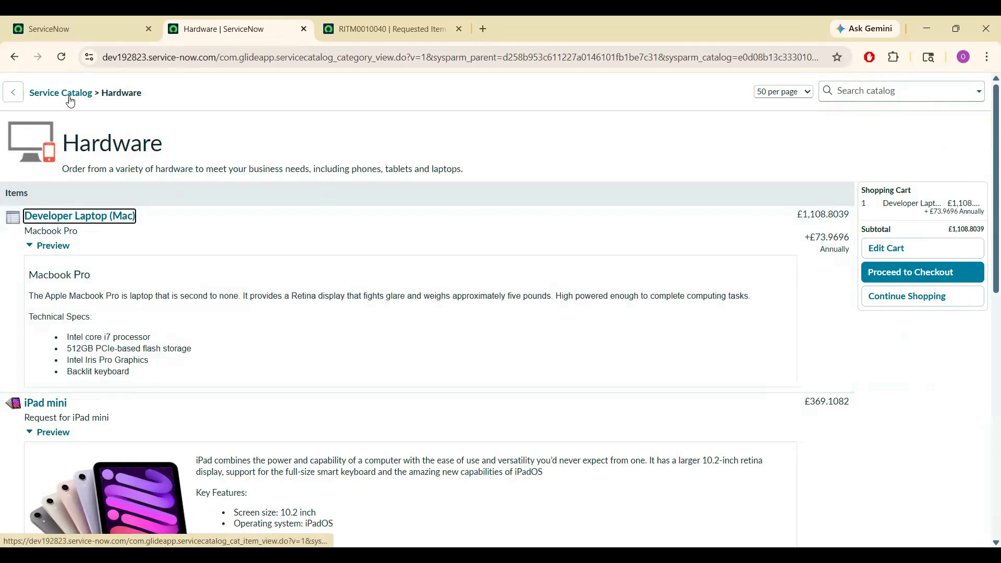
click(68, 97)
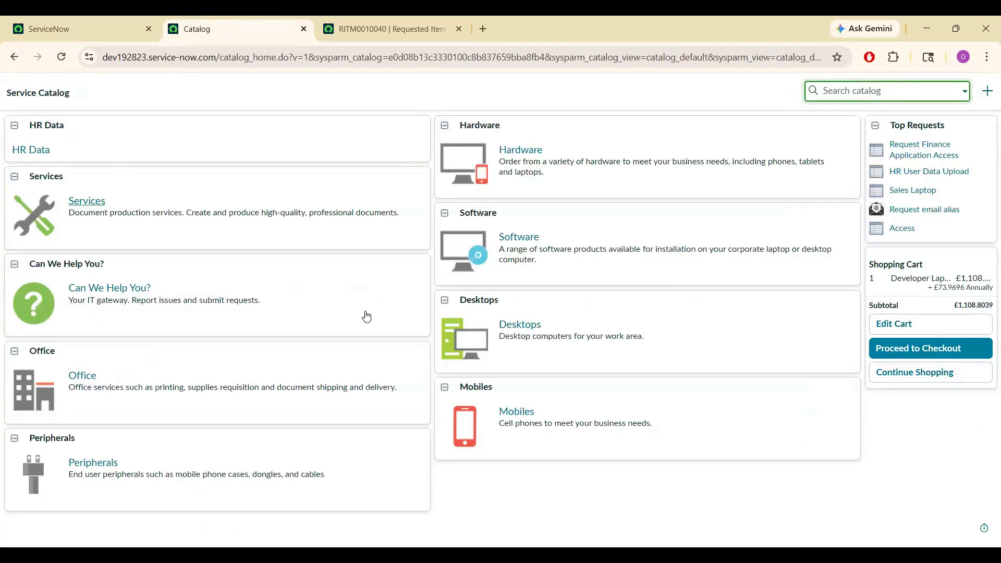
click(483, 215)
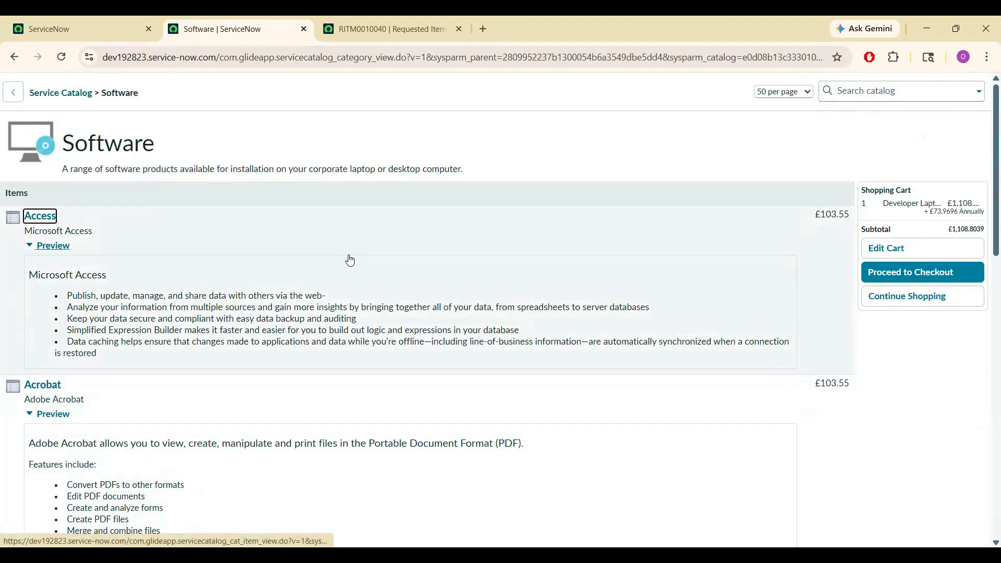
click(47, 216)
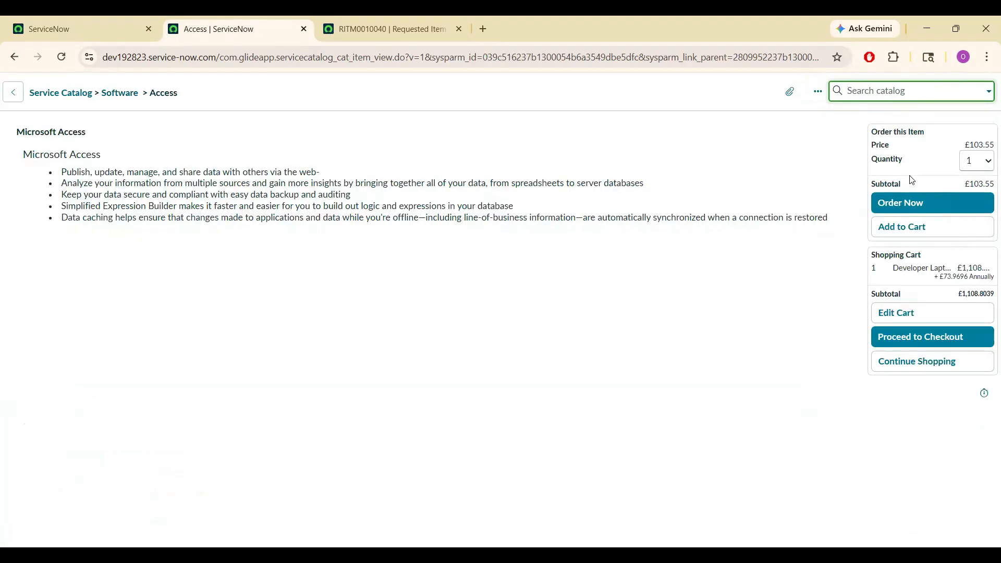
click(927, 228)
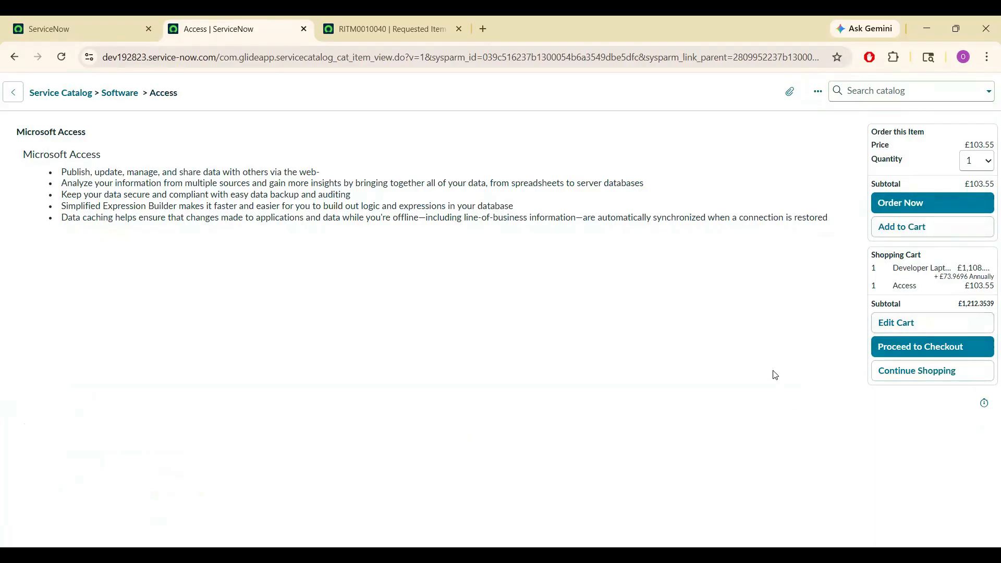
Return to the Service Catalog and open the Zoom desk phone item in the Office category to review its description
click(910, 372)
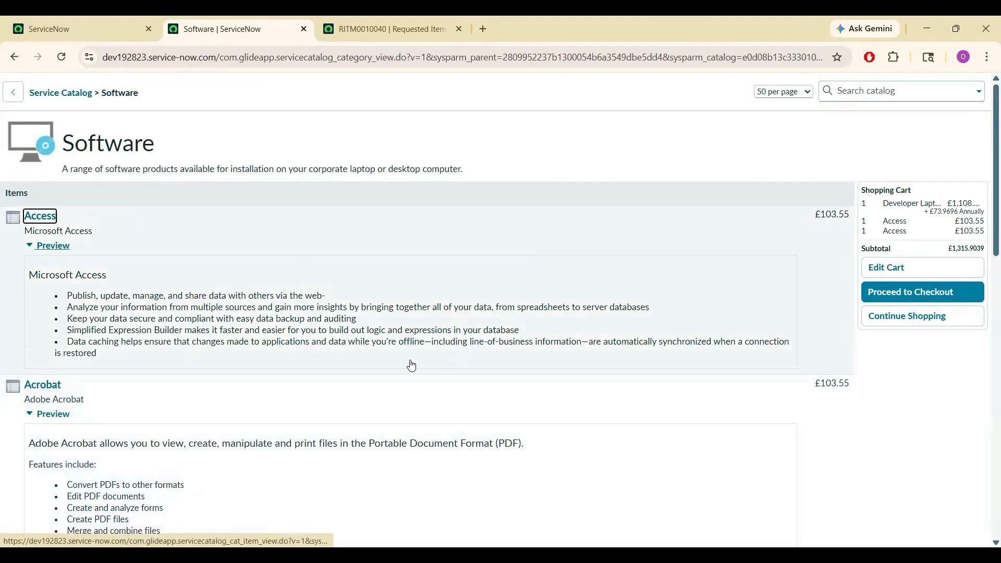
click(52, 95)
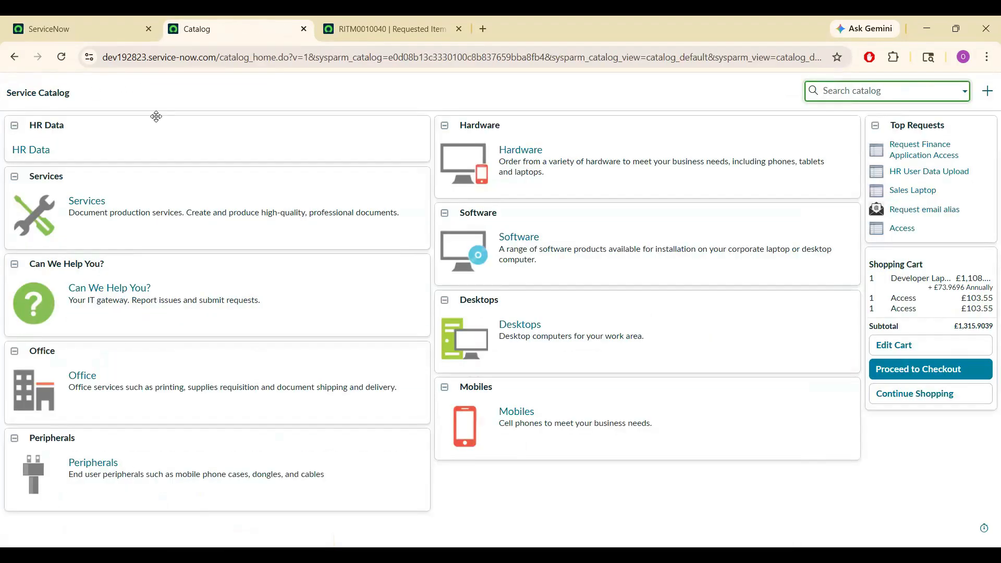
click(85, 383)
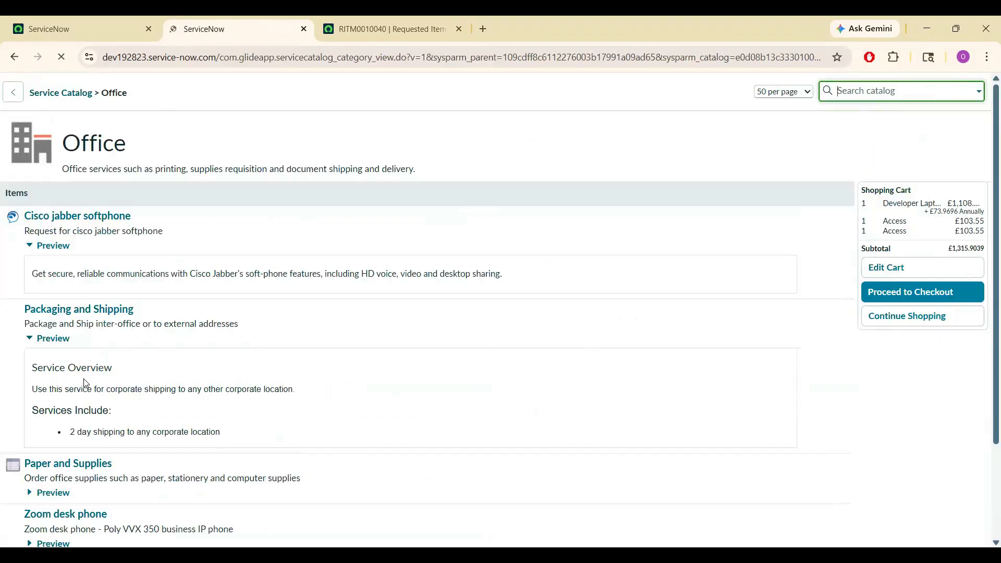
scroll(172, 436, down, 5)
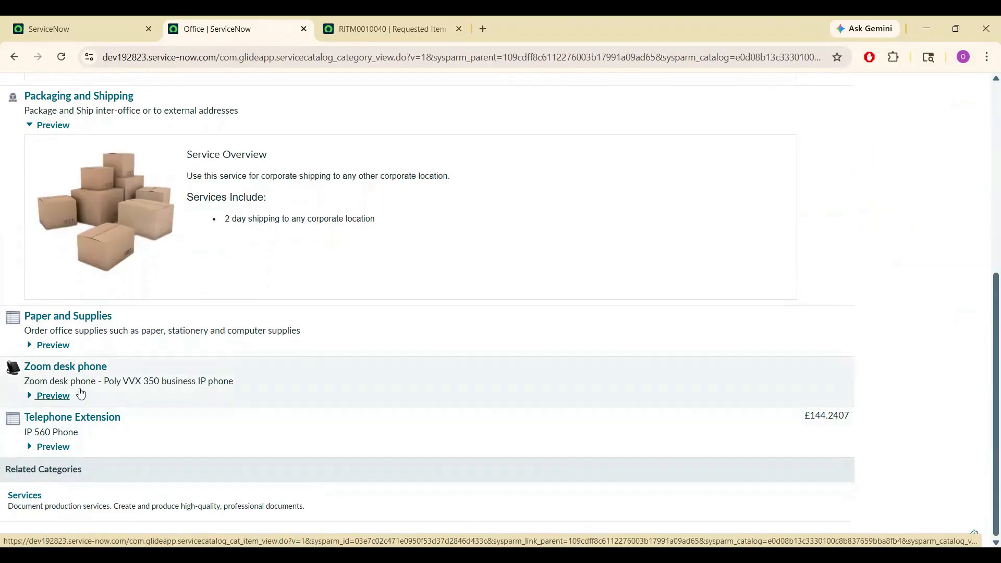
click(71, 371)
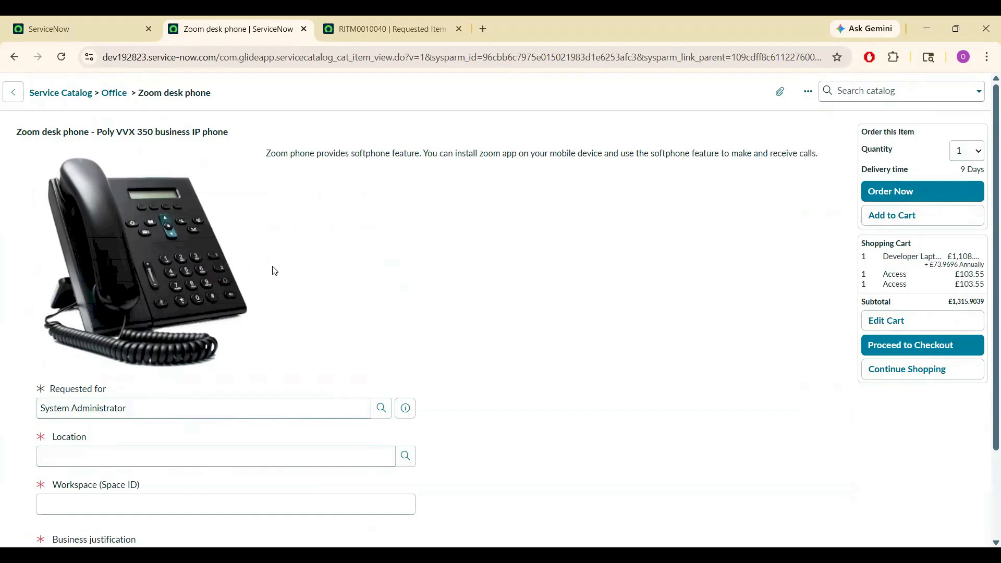
triple_click(380, 152)
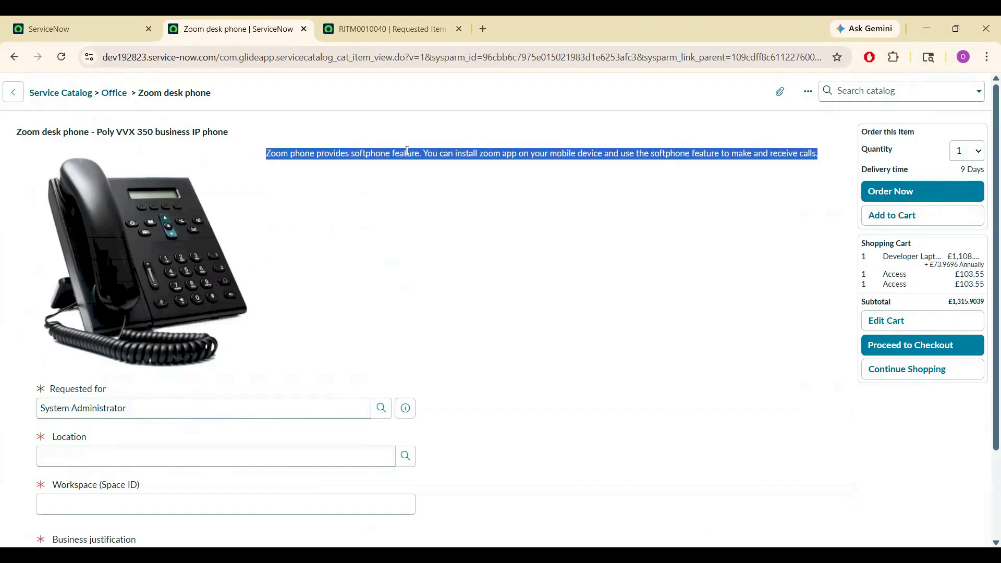
scroll(987, 127, down, 2)
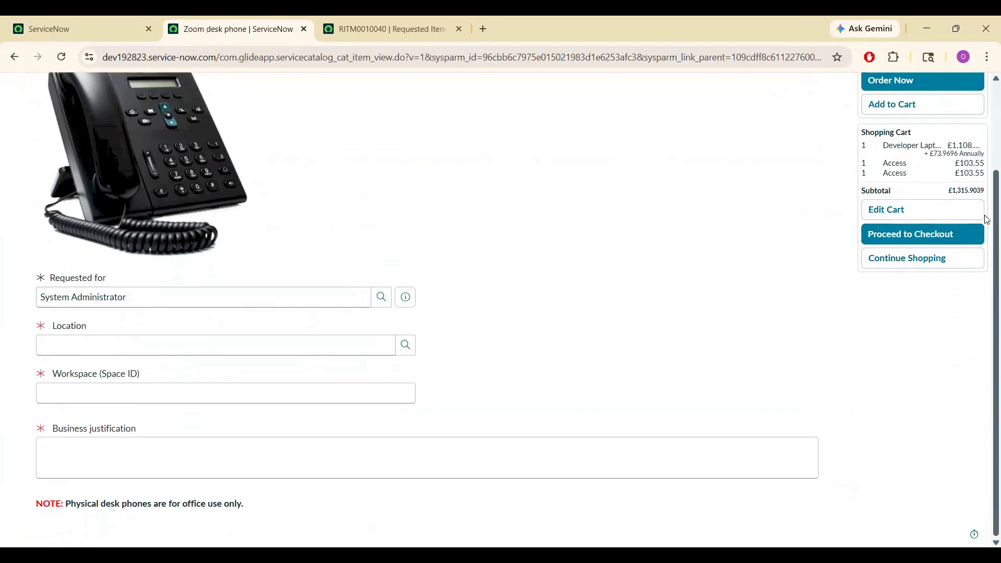
Add the Zoom desk phone to the cart with the first listed Baltimore location, Workspace (Space ID) 121212 and business justification "for office call"
click(260, 307)
key(ctrl+a)
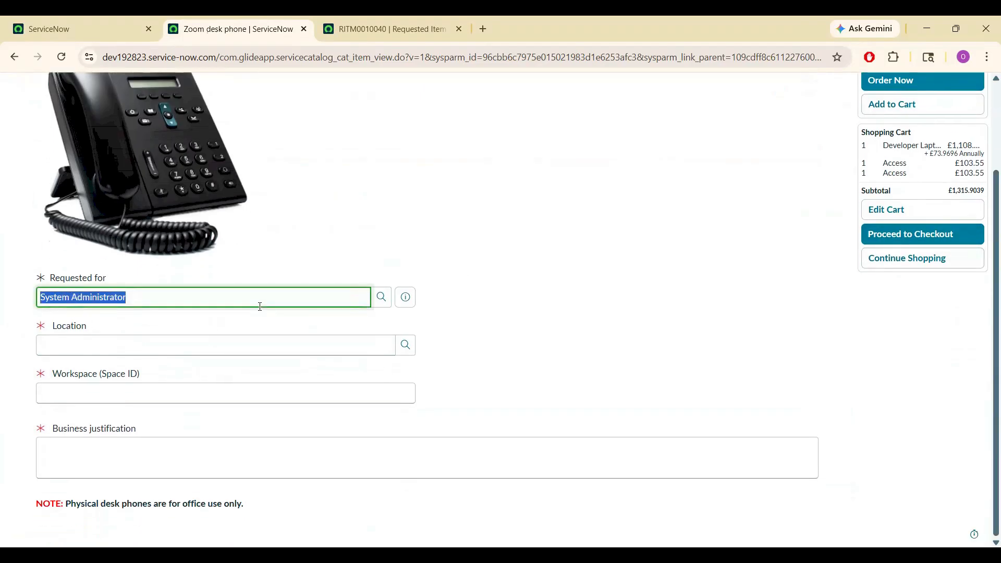
click(406, 347)
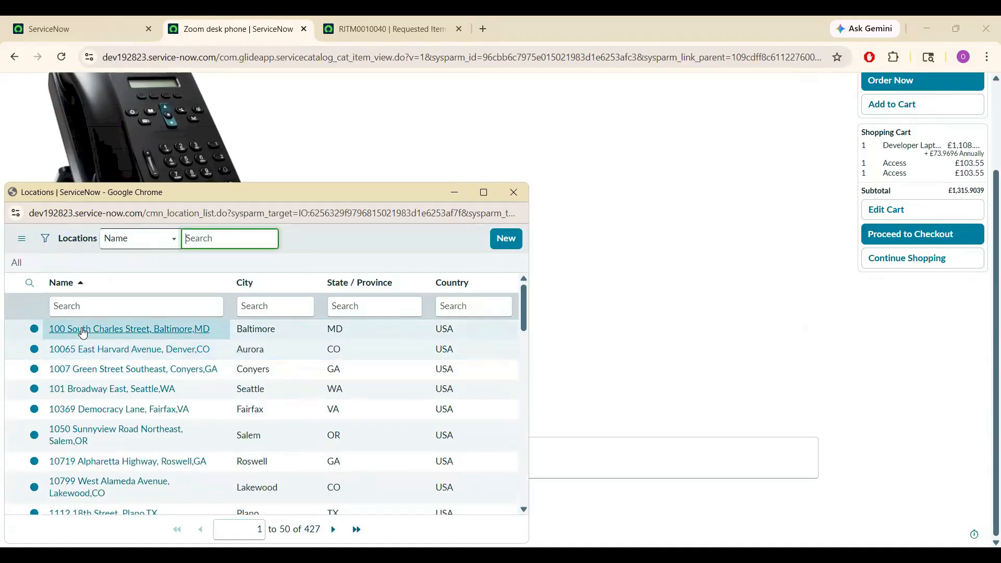
key(Return)
click(404, 396)
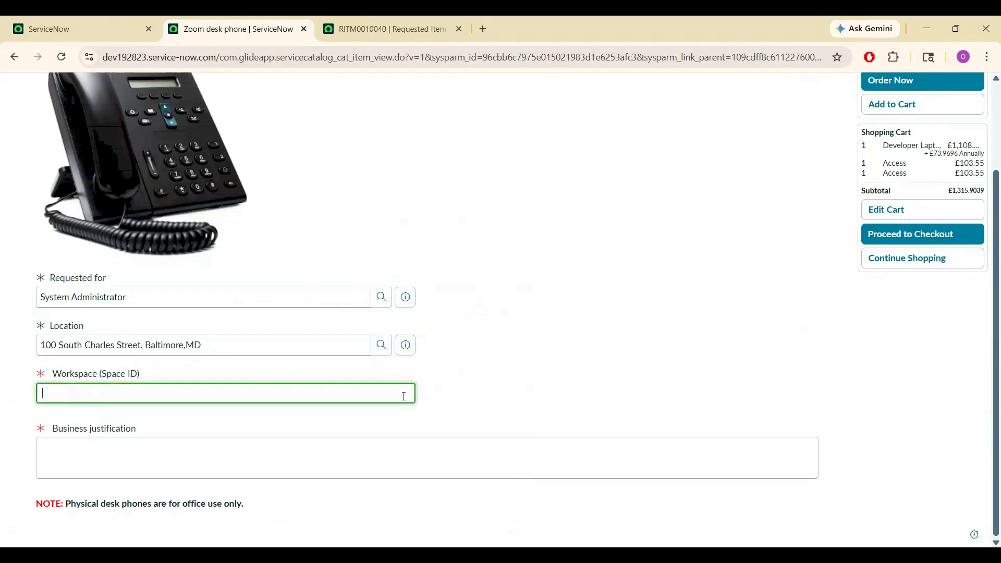
text(121212)
click(364, 456)
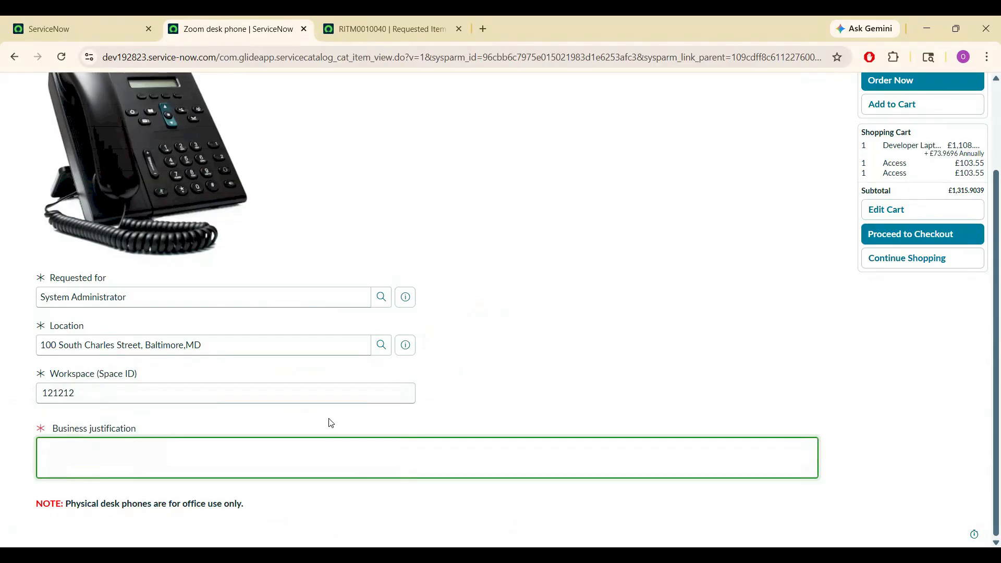
text(for office call)
click(612, 330)
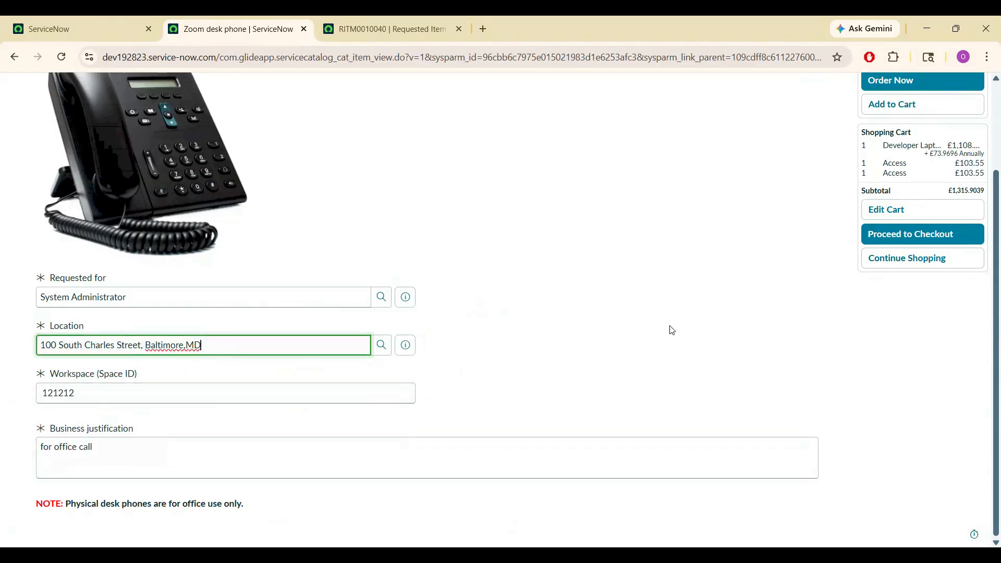
click(917, 105)
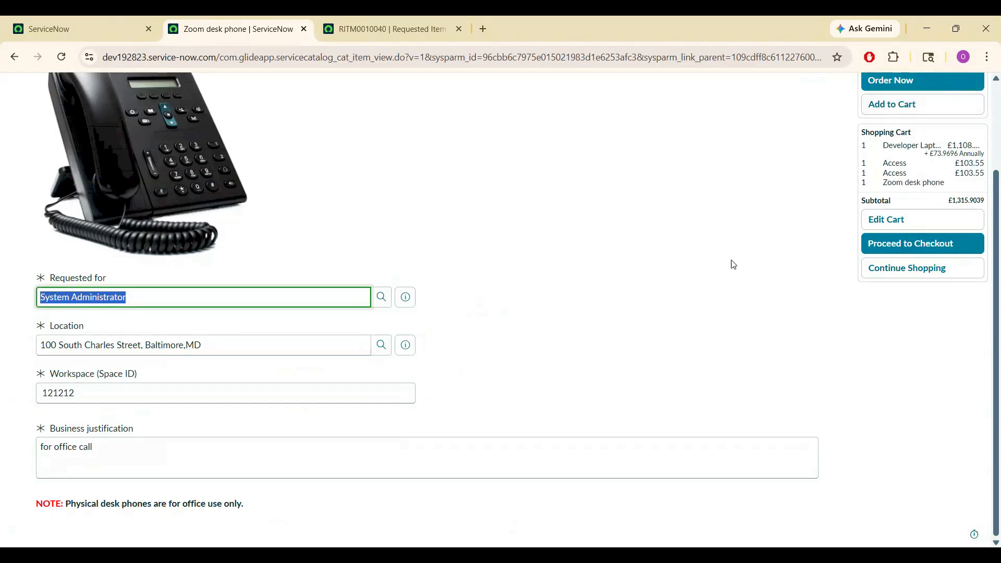
Check out the cart and examine the request number and ordered items on the Order Status page
click(921, 245)
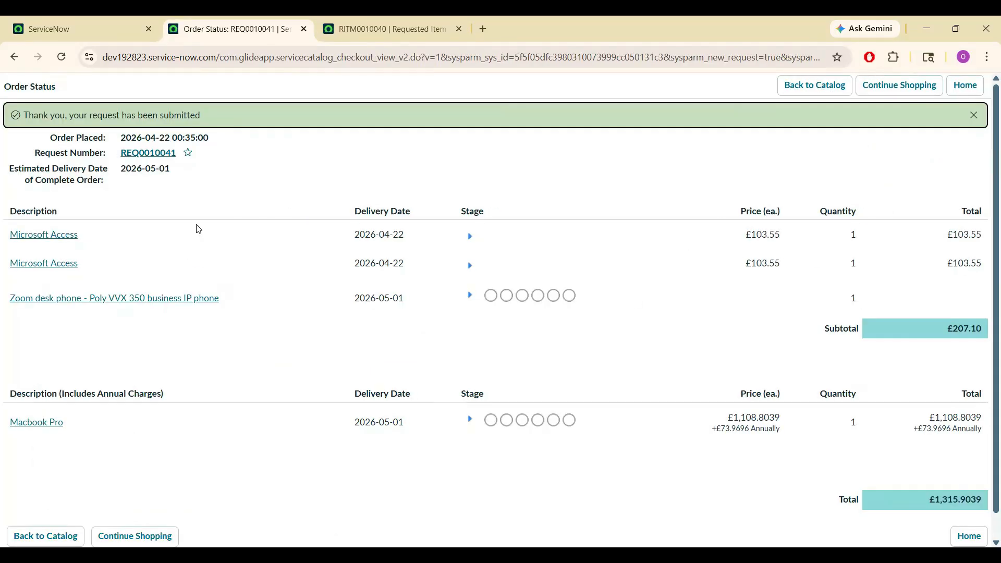
drag(32, 113, 181, 126)
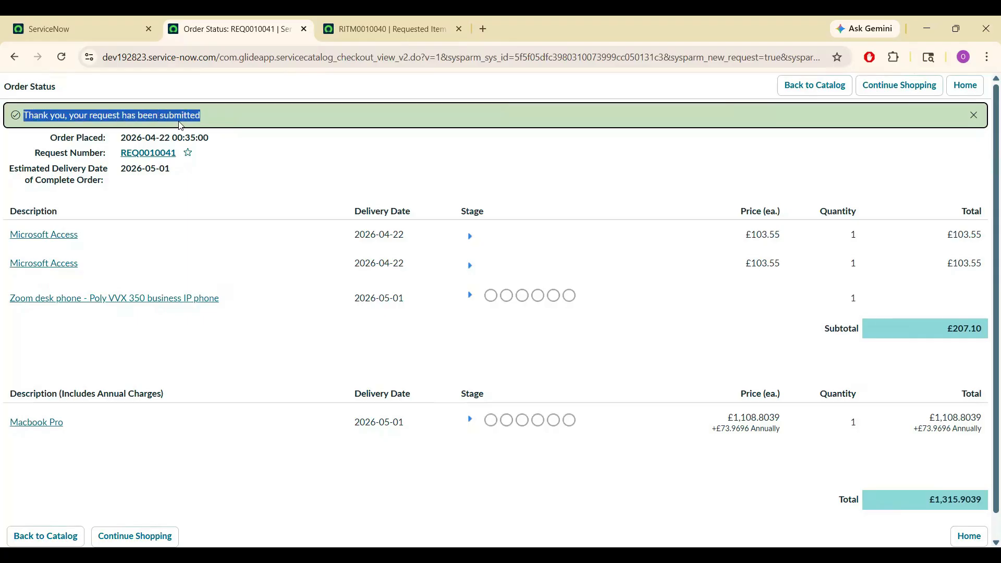
drag(111, 154, 177, 153)
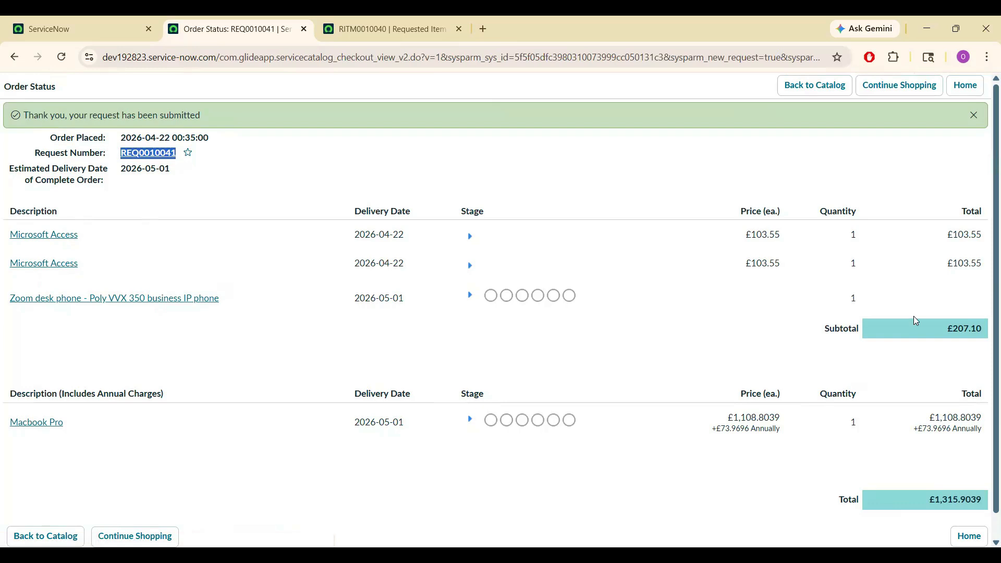
scroll(987, 252, down, 1)
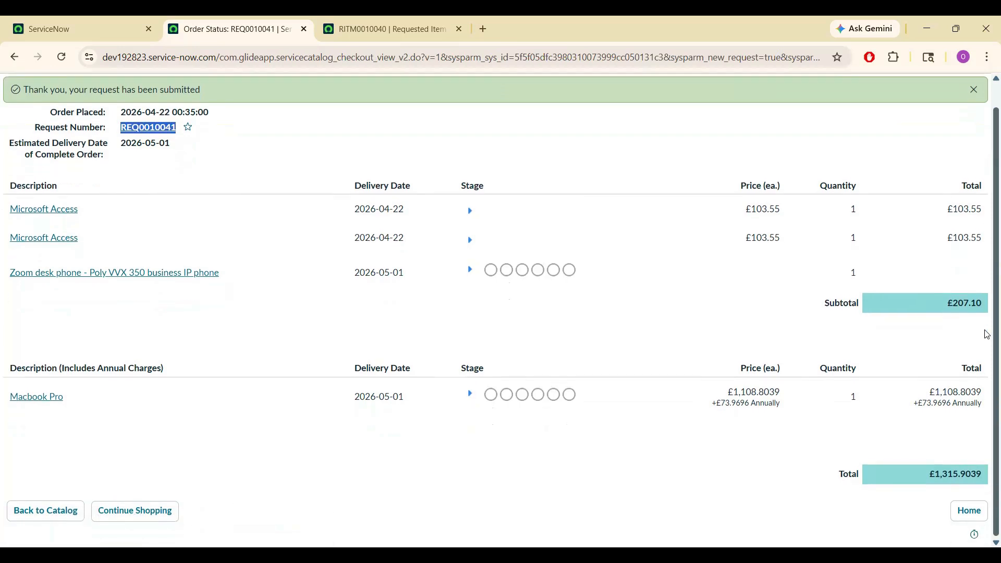
scroll(988, 334, up, 1)
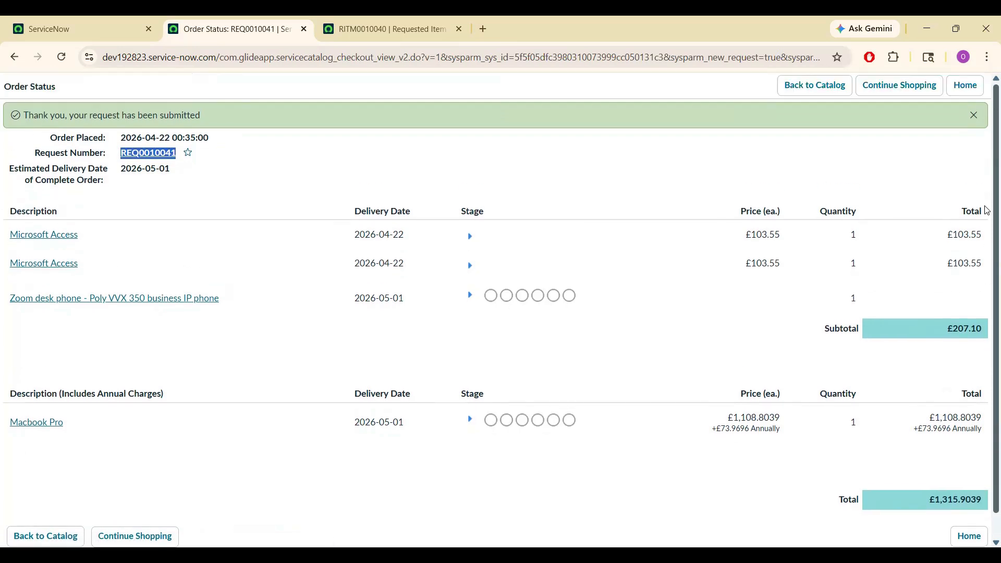
Close the old requested item record and open the Zoom desk phone, Macbook Pro and first Microsoft Access items in separate tabs
click(460, 29)
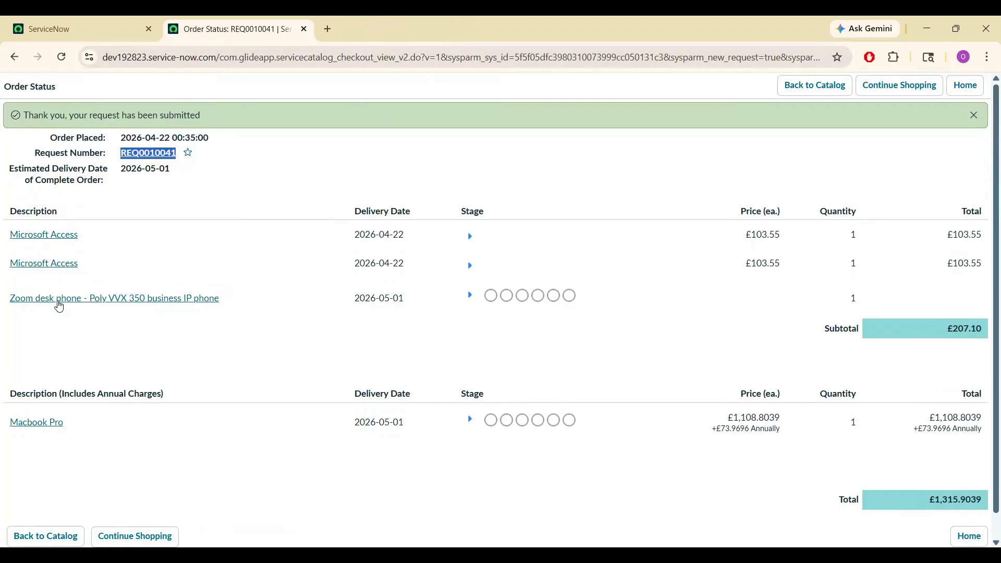
ctrl+click(60, 306)
ctrl+click(42, 426)
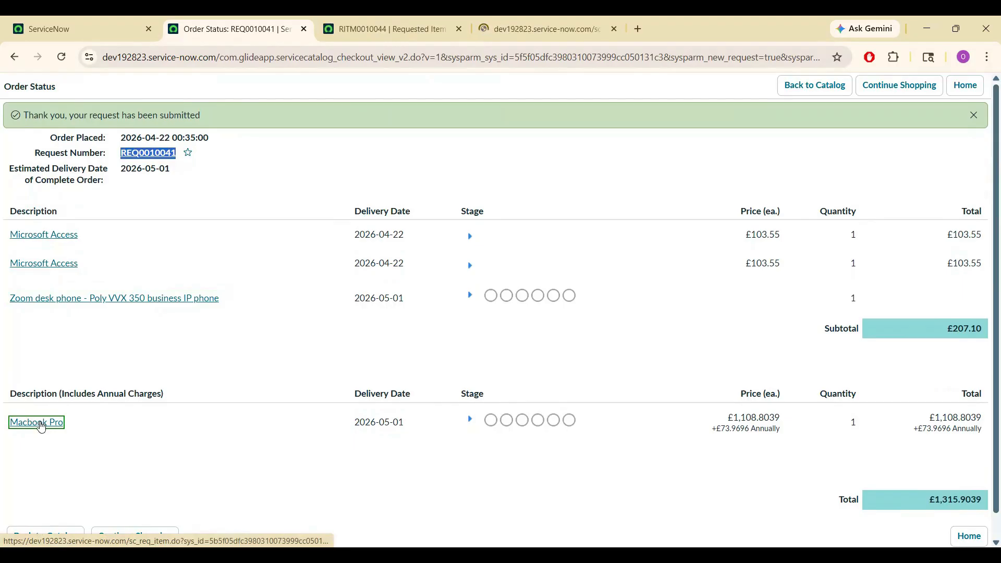
ctrl+click(62, 236)
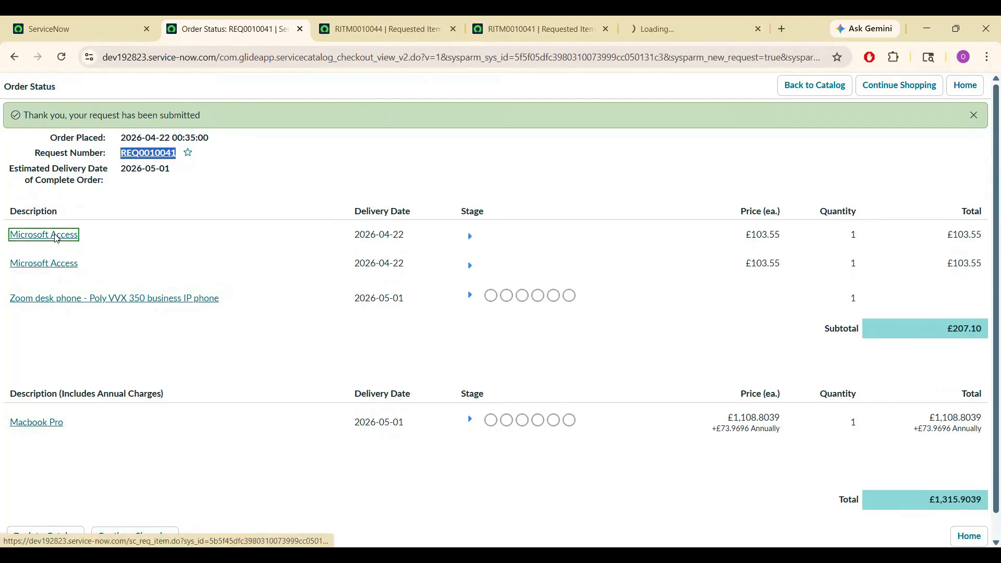
Review the requested item records for the Zoom desk phone, Developer Laptop (Mac) and Access, including their variables and activities
click(377, 33)
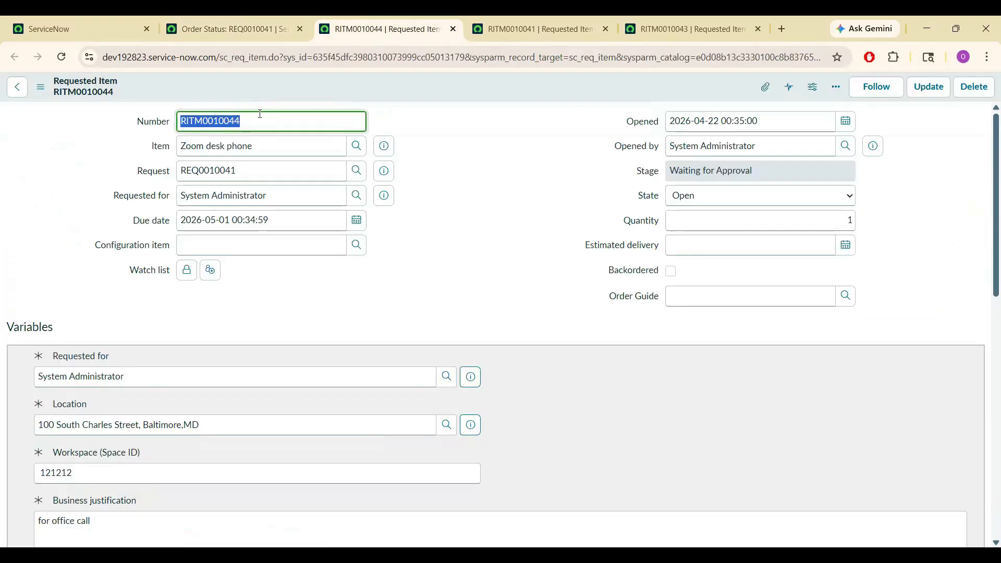
click(481, 22)
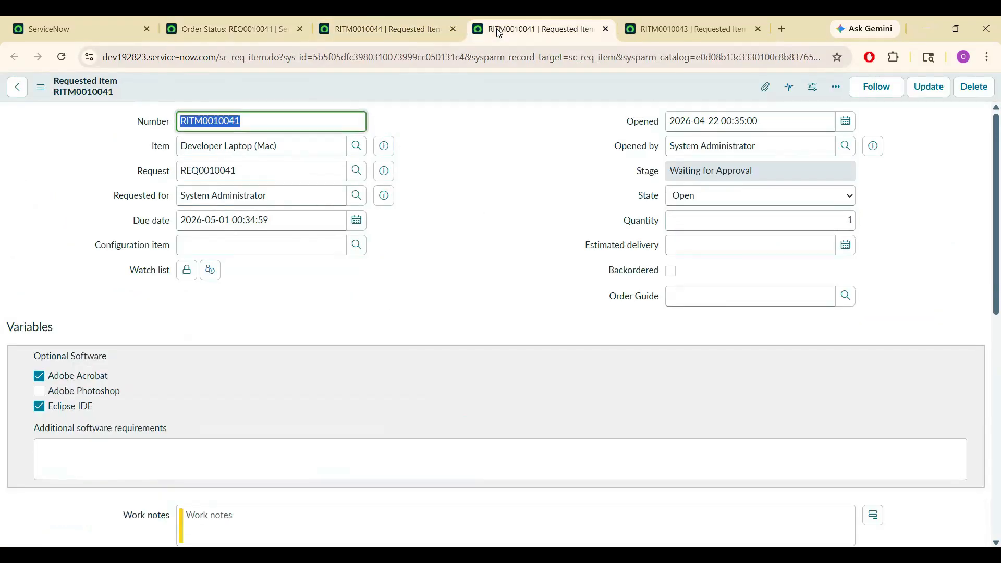
click(664, 23)
click(483, 159)
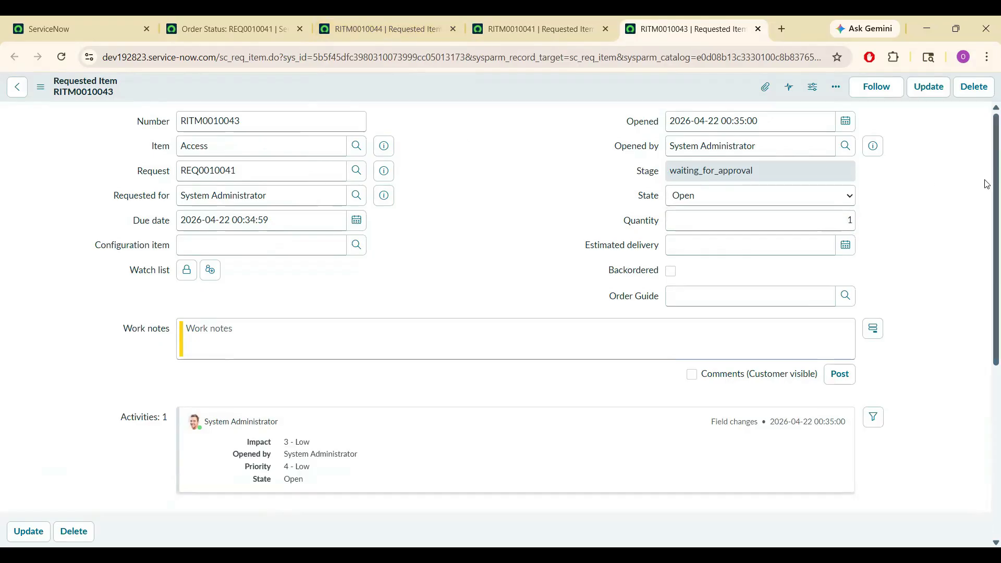
scroll(985, 365, down, 10)
scroll(984, 436, up, 10)
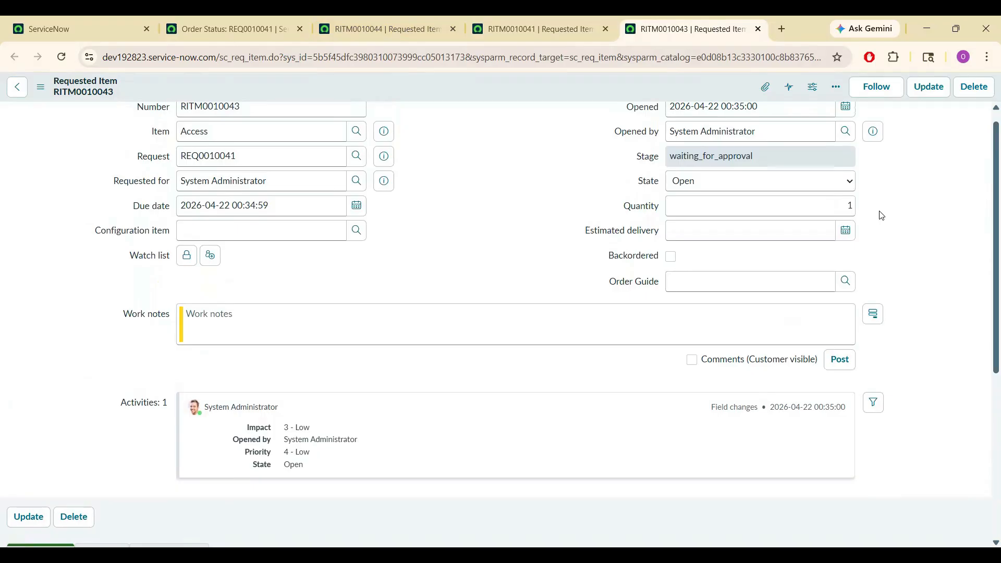
click(540, 211)
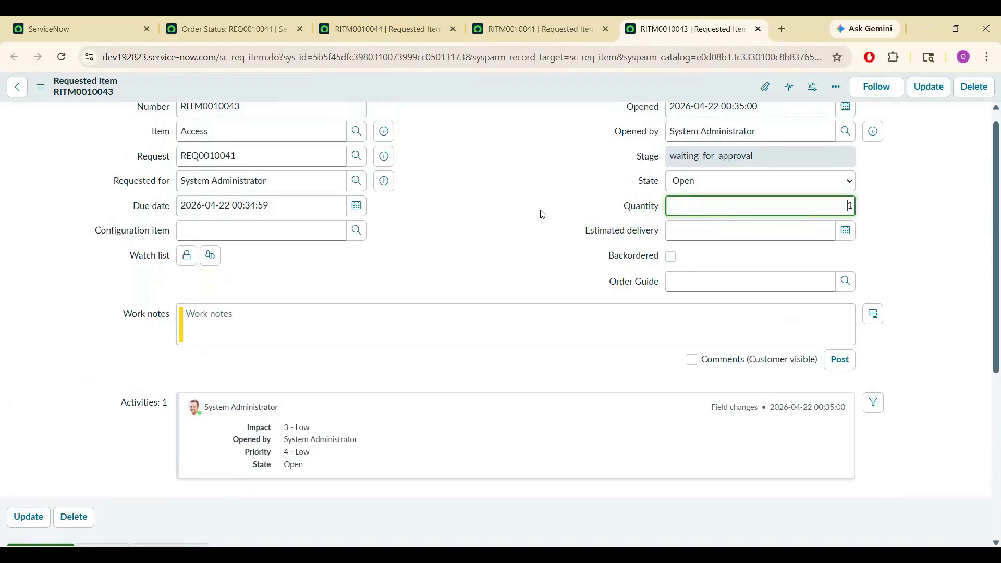
Close the three requested item records and open the Developer Laptop (Mac) item from the catalog's Hardware category
click(453, 30)
click(453, 30)
click(453, 30)
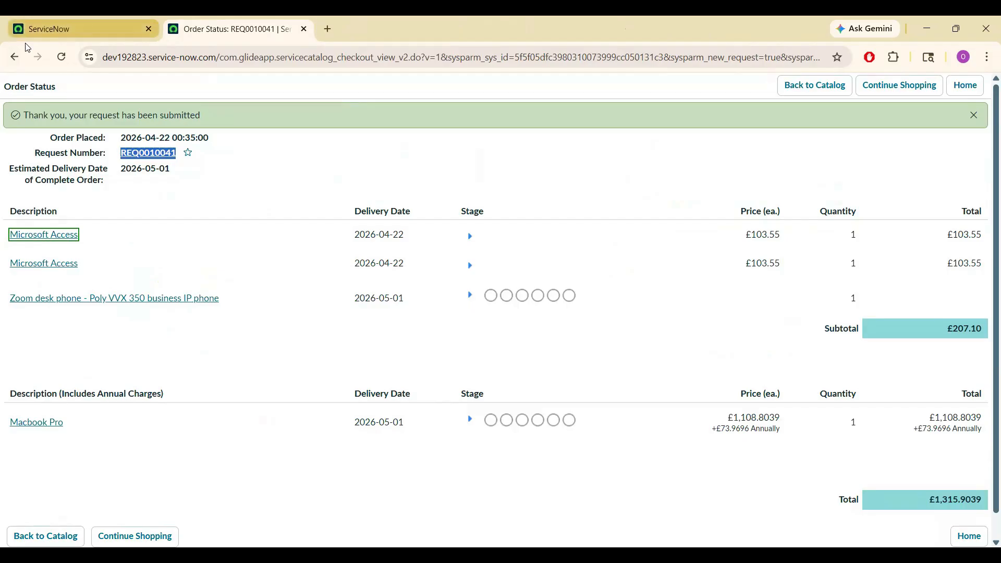
click(14, 56)
click(260, 82)
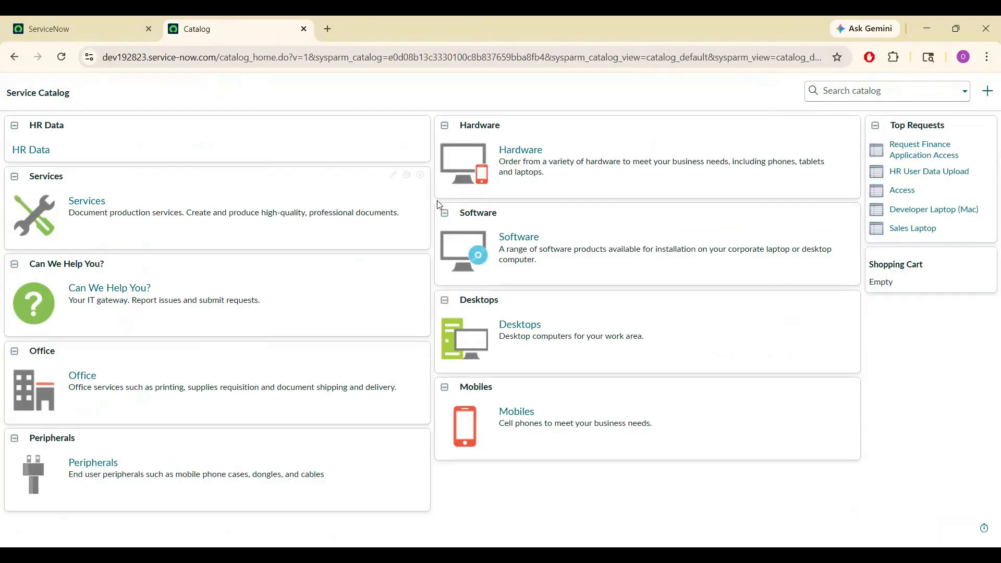
click(531, 153)
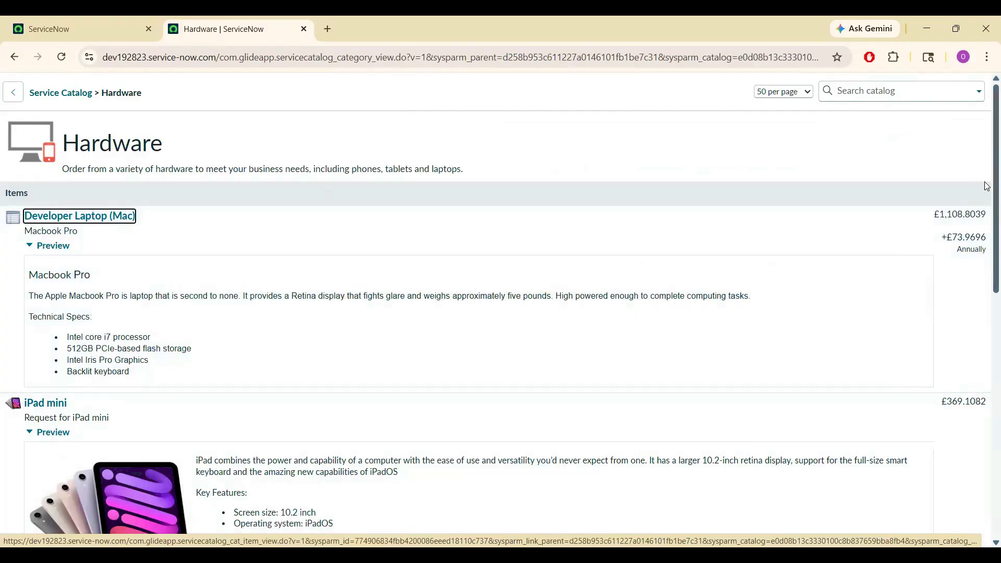
scroll(987, 187, down, 1)
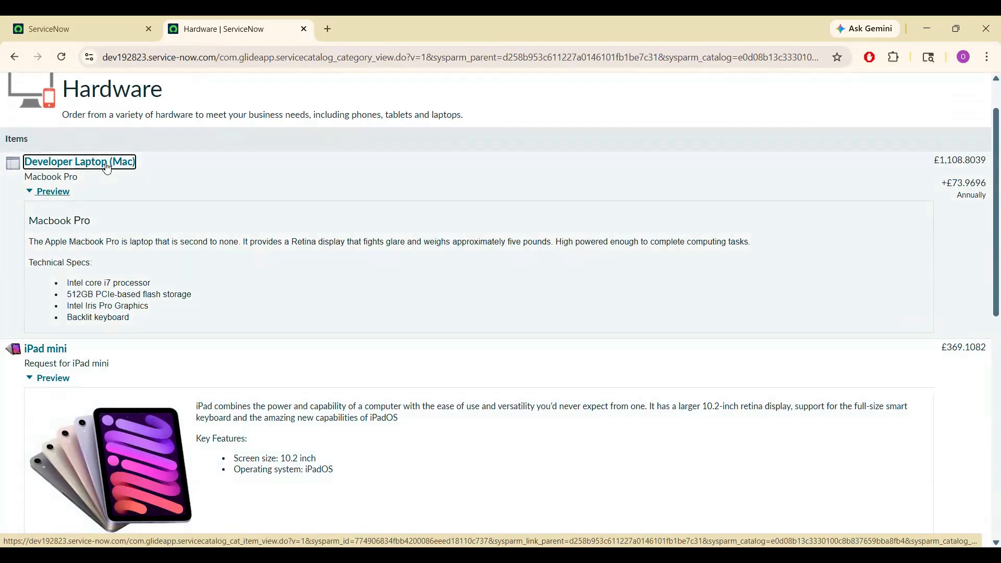
click(106, 166)
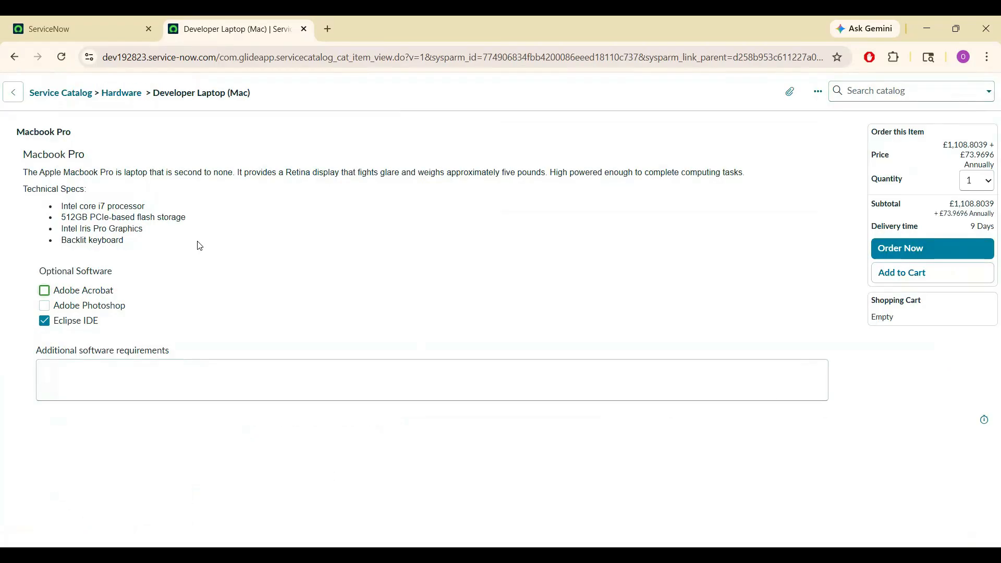
Select Adobe Acrobat as optional software for the laptop, leaving Adobe Photoshop unselected
drag(31, 129, 191, 420)
click(156, 370)
click(44, 290)
click(45, 307)
click(45, 307)
click(69, 375)
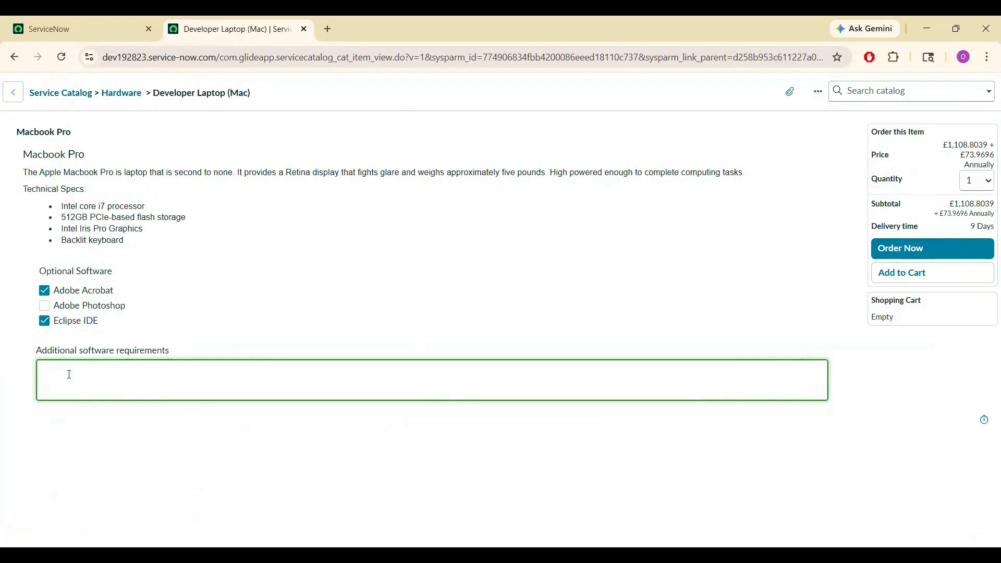
Examine the Macbook Pro description and technical specs on the item page
drag(125, 242, 34, 149)
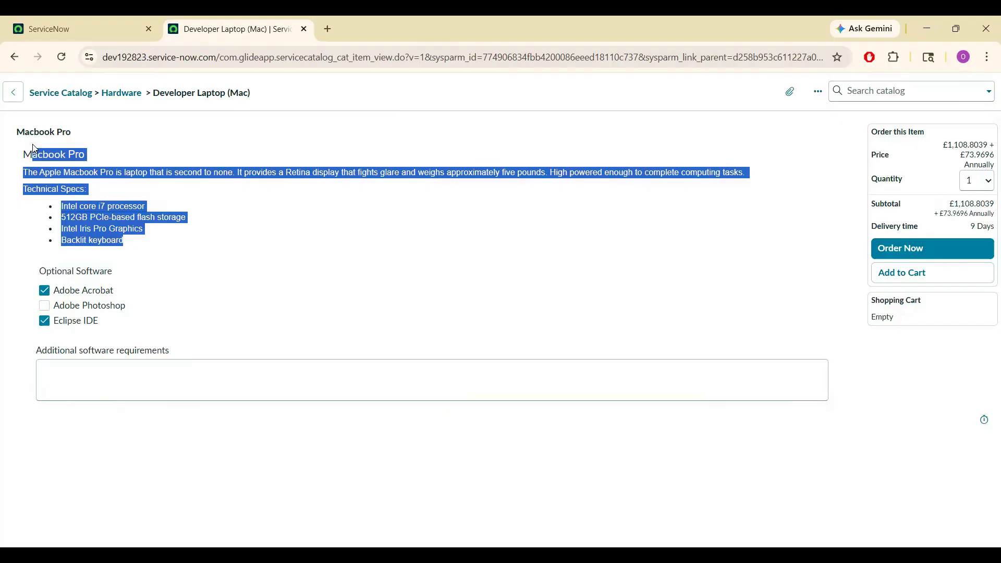
key(alt+Tab)
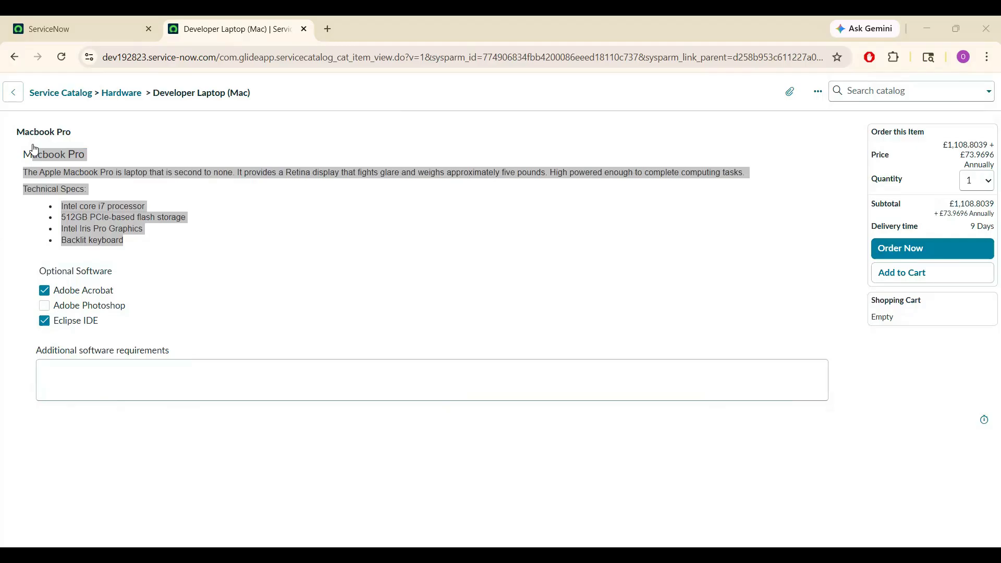
click(220, 323)
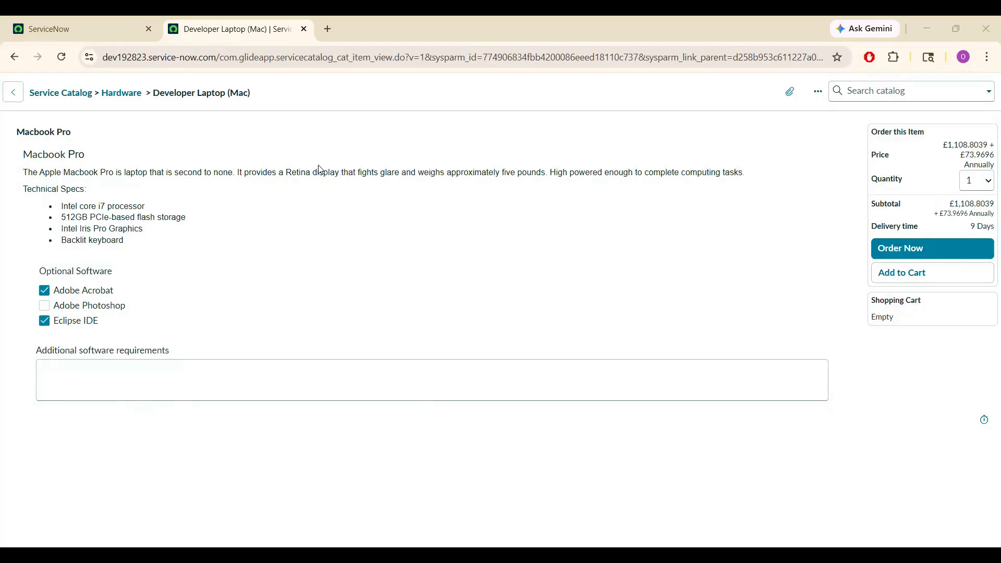
Open the Developer Laptop (Mac) item's configuration record, leaving the order page without saving its changes
right_click(355, 96)
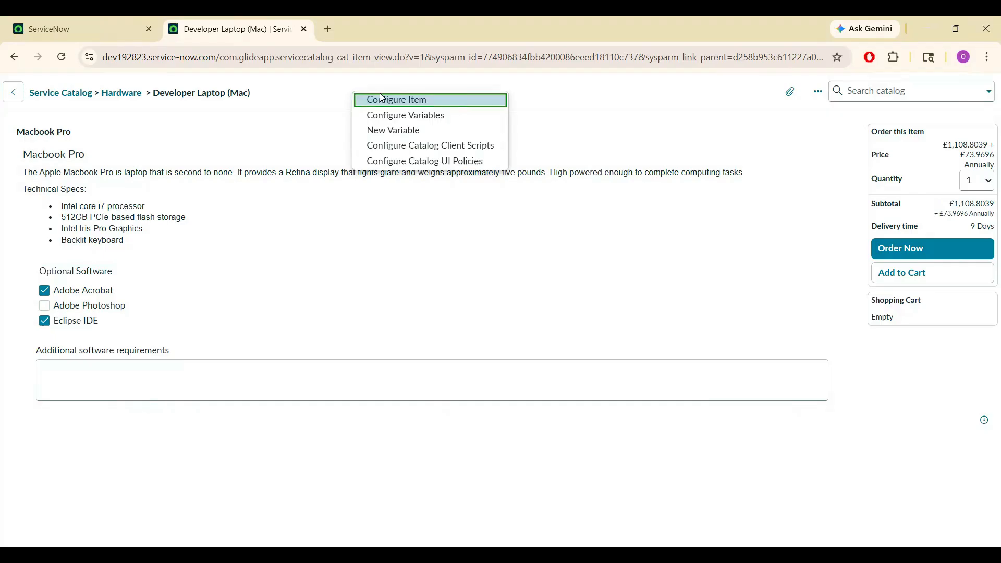
key(Up)
click(417, 105)
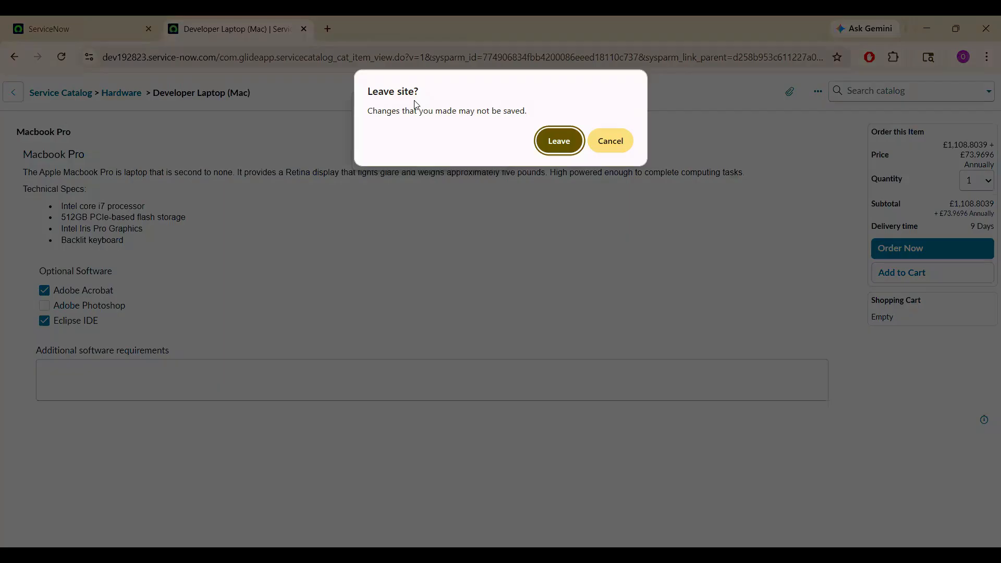
click(557, 141)
key(ctrl+a)
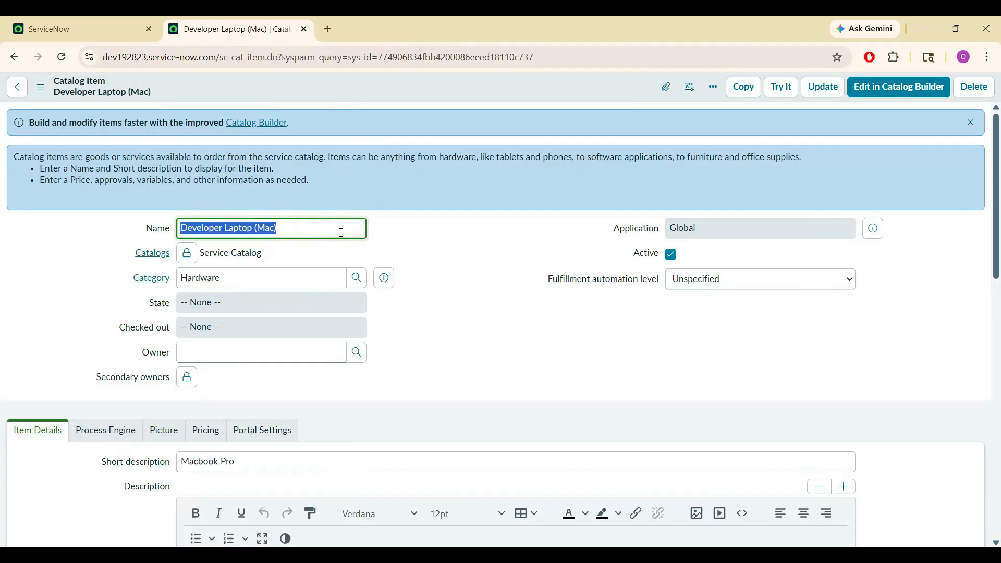
click(421, 263)
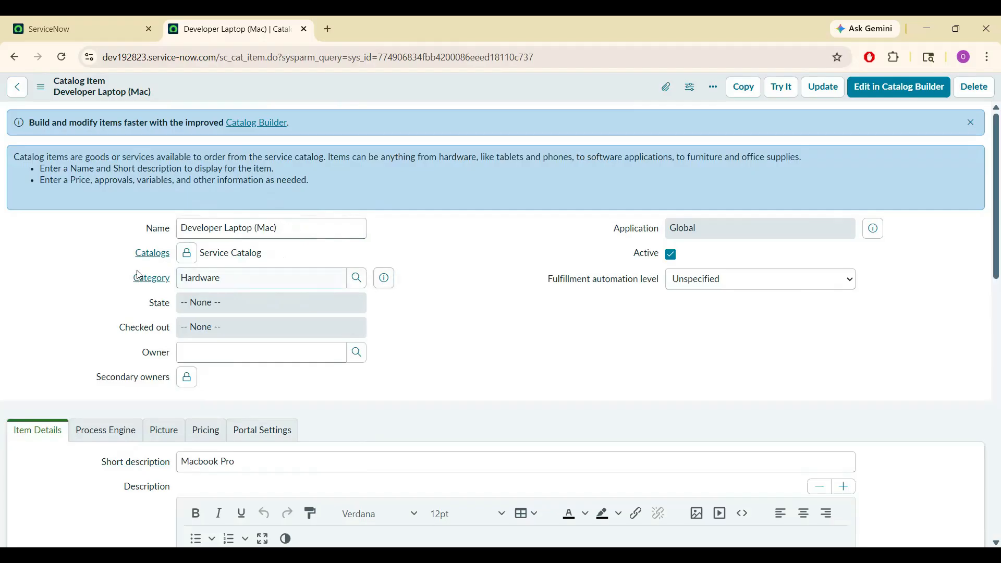
Unlock the item's Catalogs field, look up the catalogs available to it, and lock the field again without changes
click(191, 259)
click(222, 259)
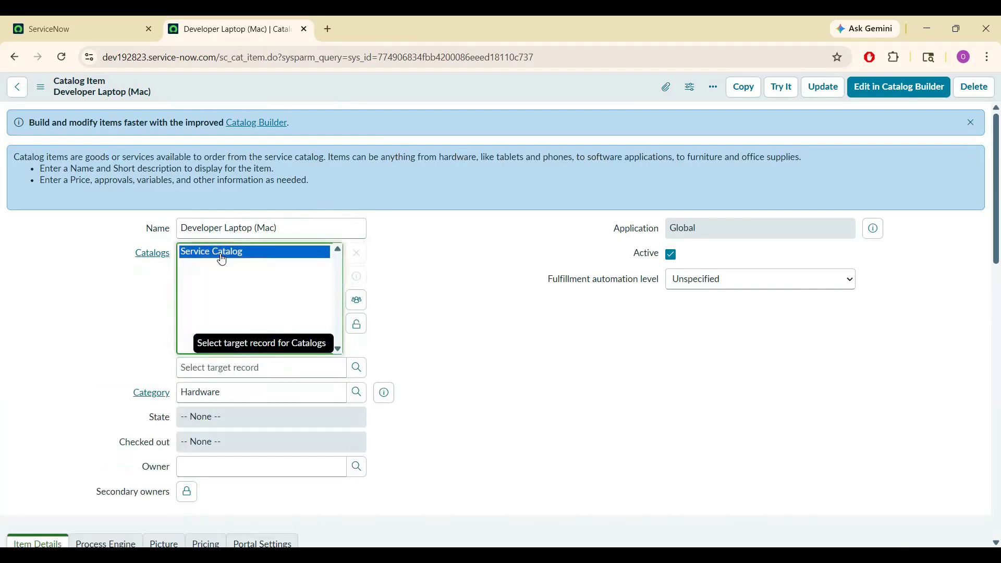
click(360, 371)
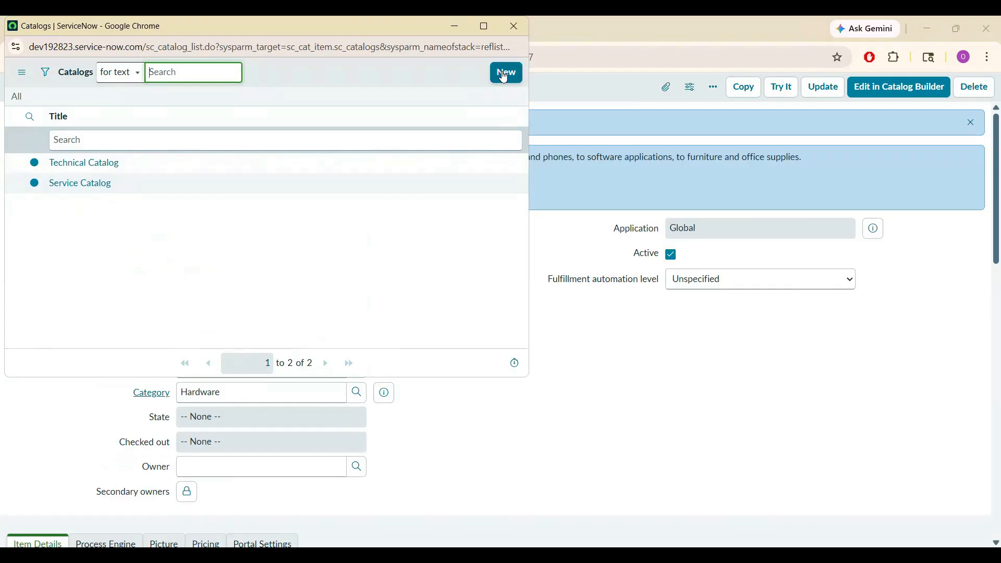
click(575, 236)
click(356, 323)
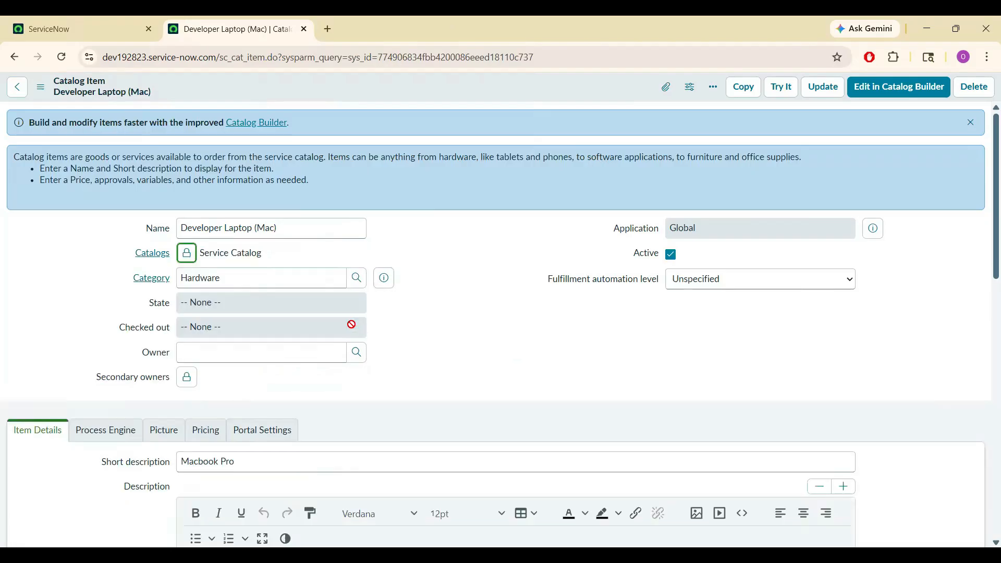
Browse the full list of categories available for the item's Category field and close it without choosing another one
double_click(240, 275)
double_click(240, 275)
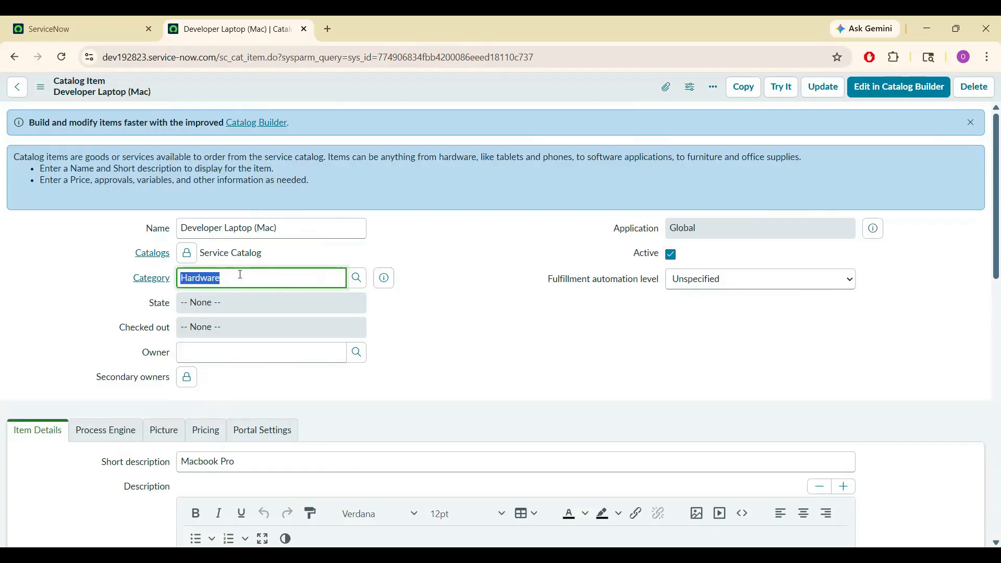
click(360, 282)
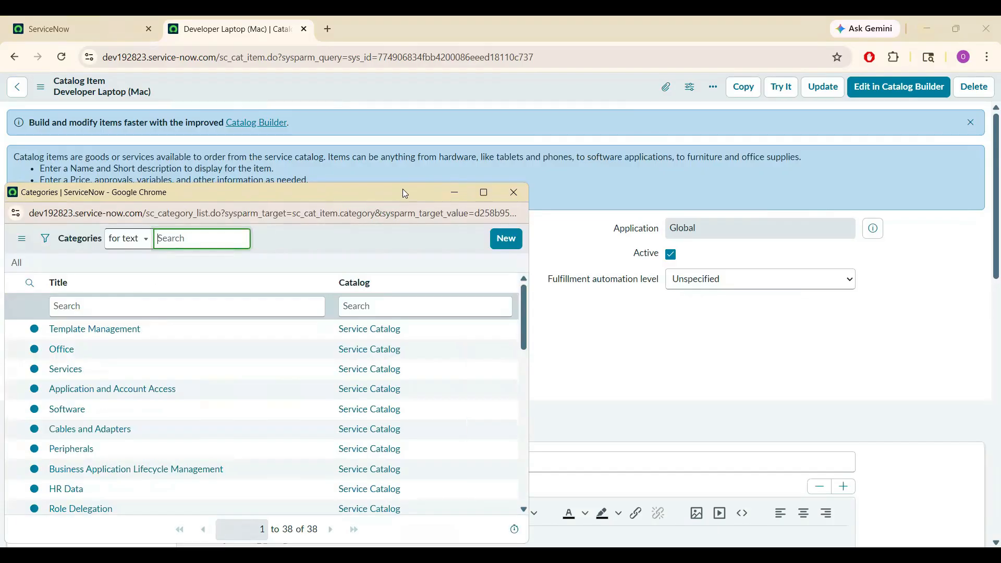
click(486, 193)
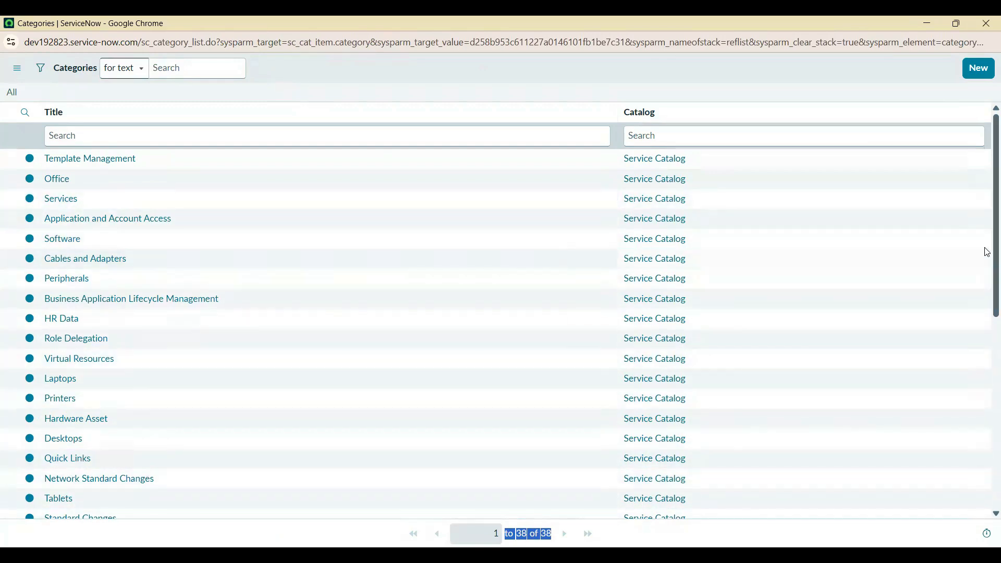
scroll(985, 266, down, 4)
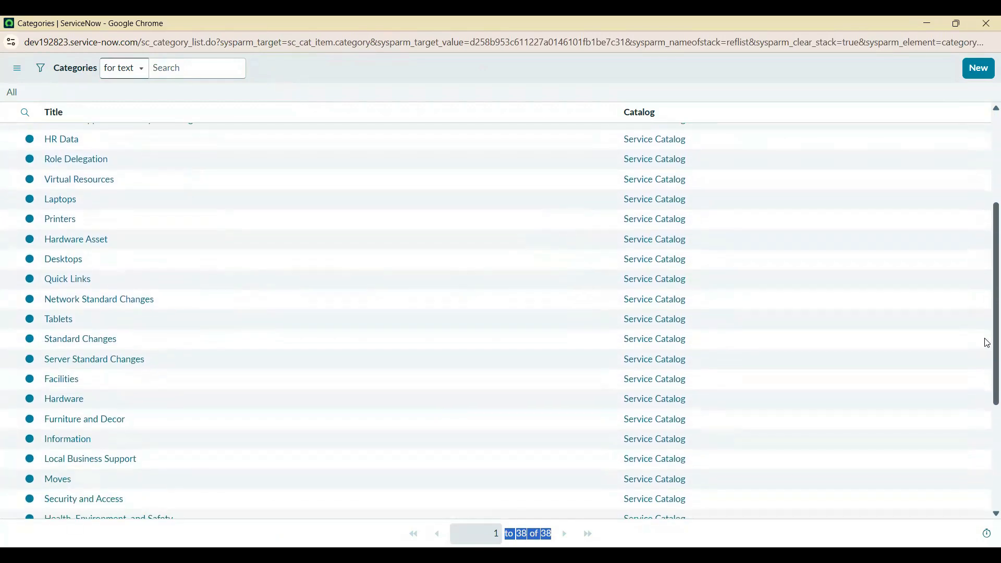
scroll(986, 370, down, 4)
scroll(982, 339, up, 8)
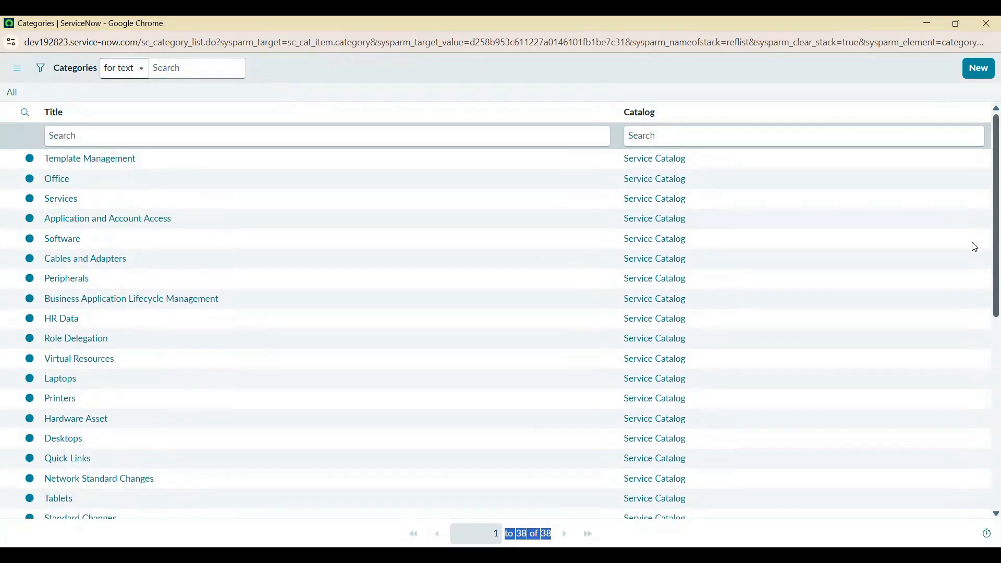
click(982, 27)
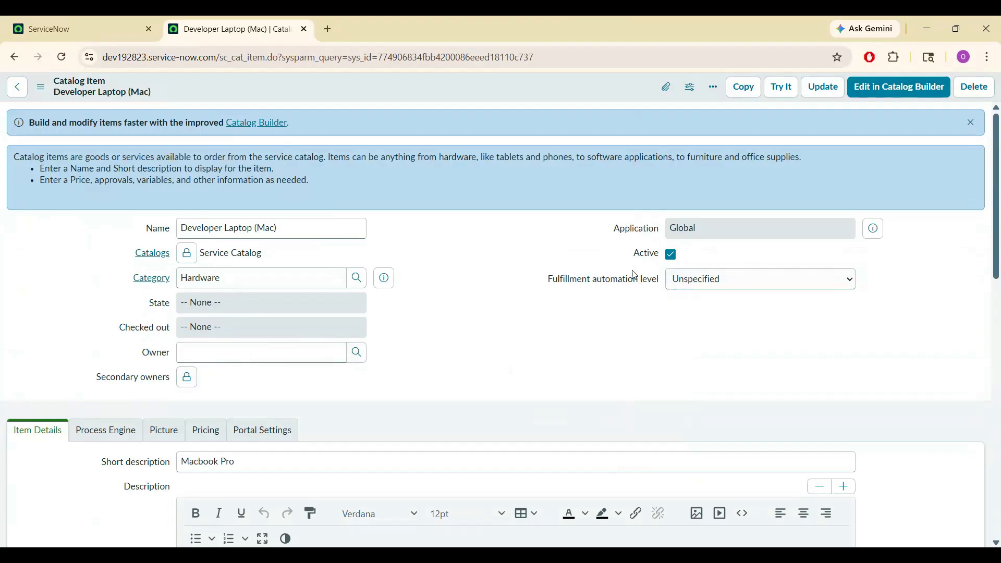
Check the fulfillment automation level options, and examine the item's short description and full description with technical specs
click(711, 285)
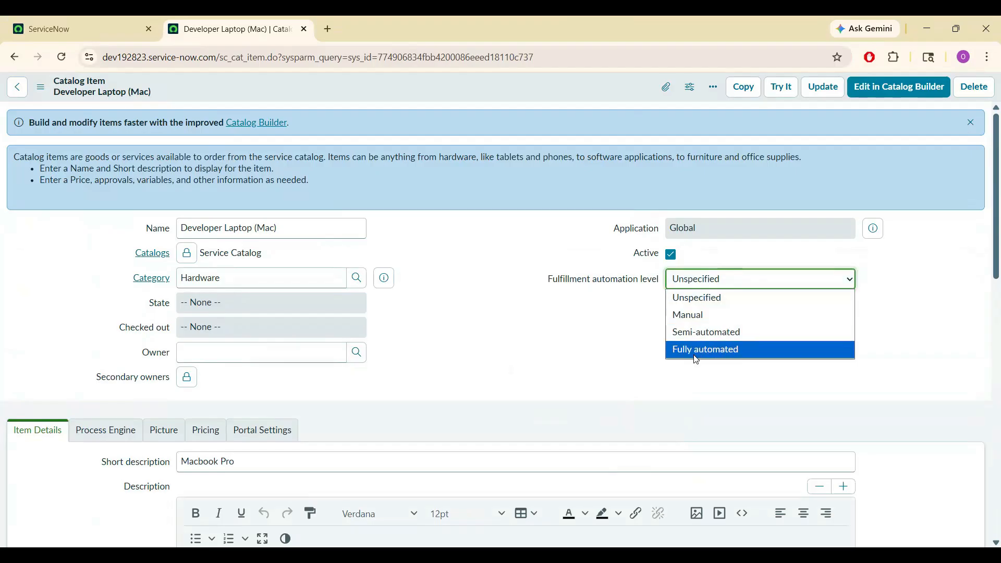
click(589, 363)
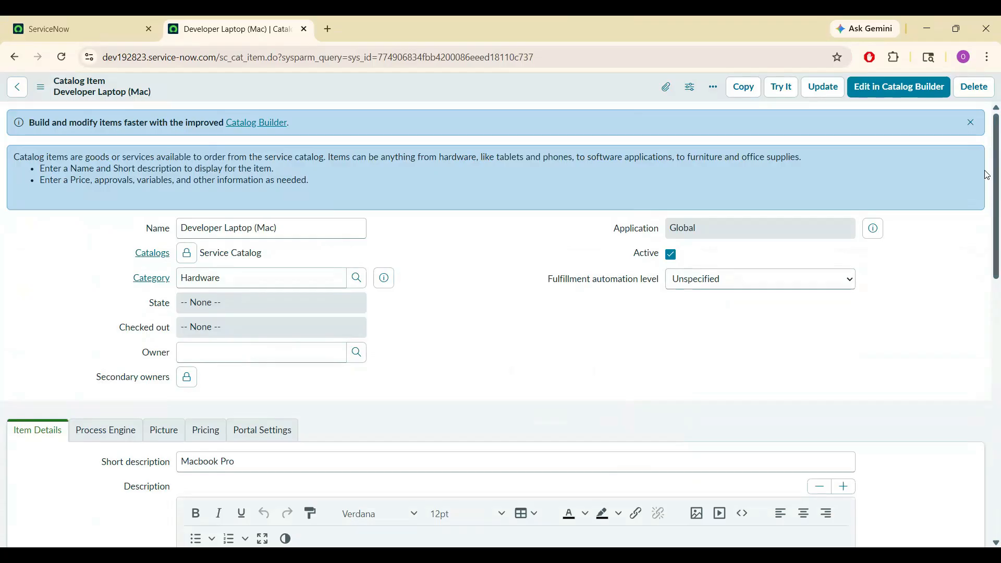
scroll(506, 245, down, 4)
click(217, 245)
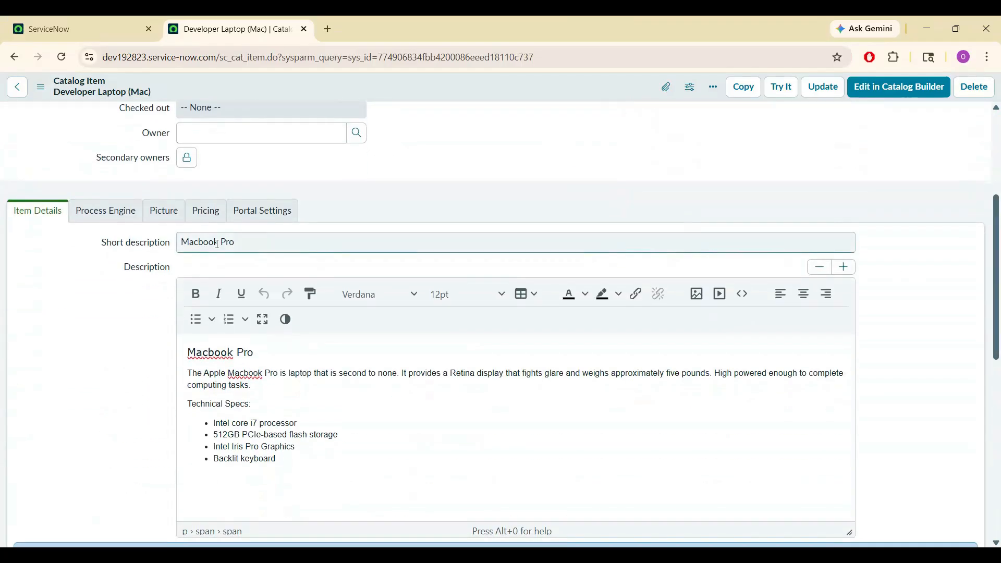
double_click(218, 244)
triple_click(218, 244)
triple_click(202, 376)
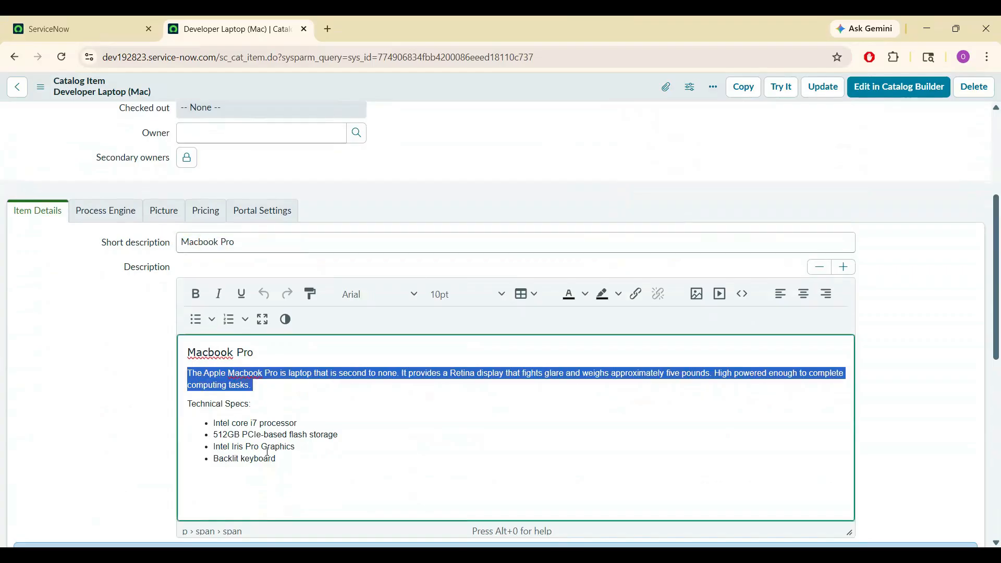
drag(282, 464, 189, 386)
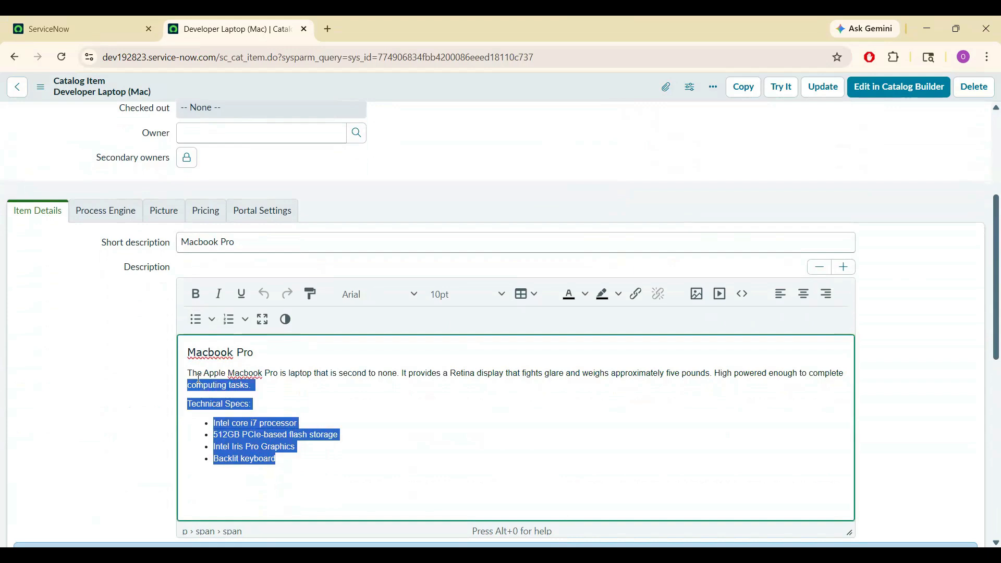
Open the Additional software requirements variable from the item's variables in a separate browser tab
drag(989, 264, 987, 388)
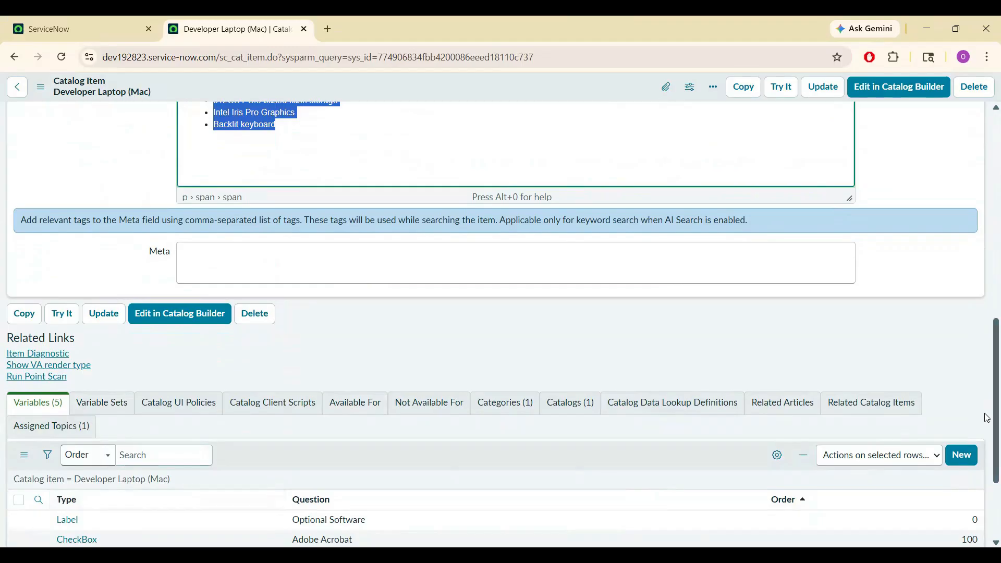
scroll(986, 414, down, 3)
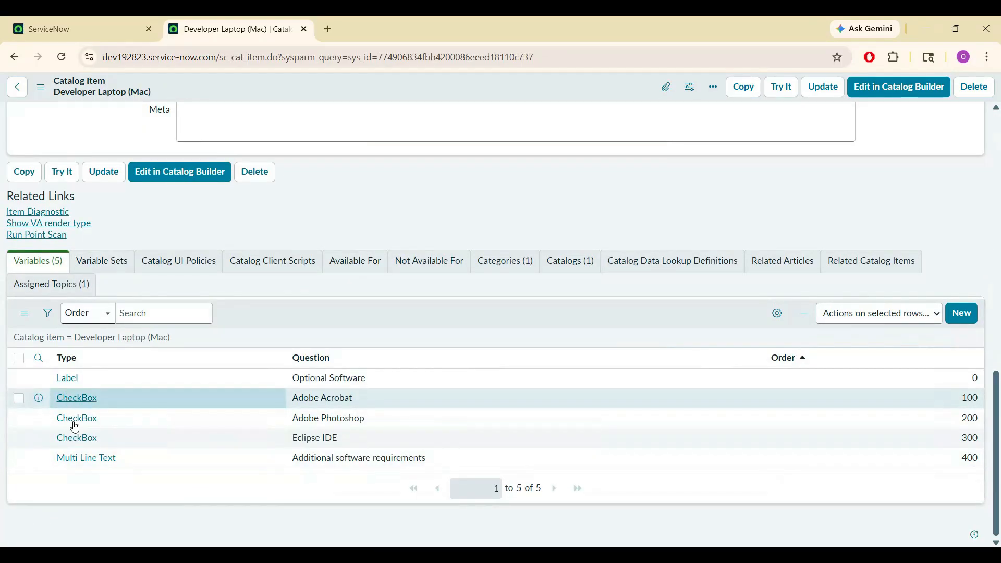
middle_click(96, 458)
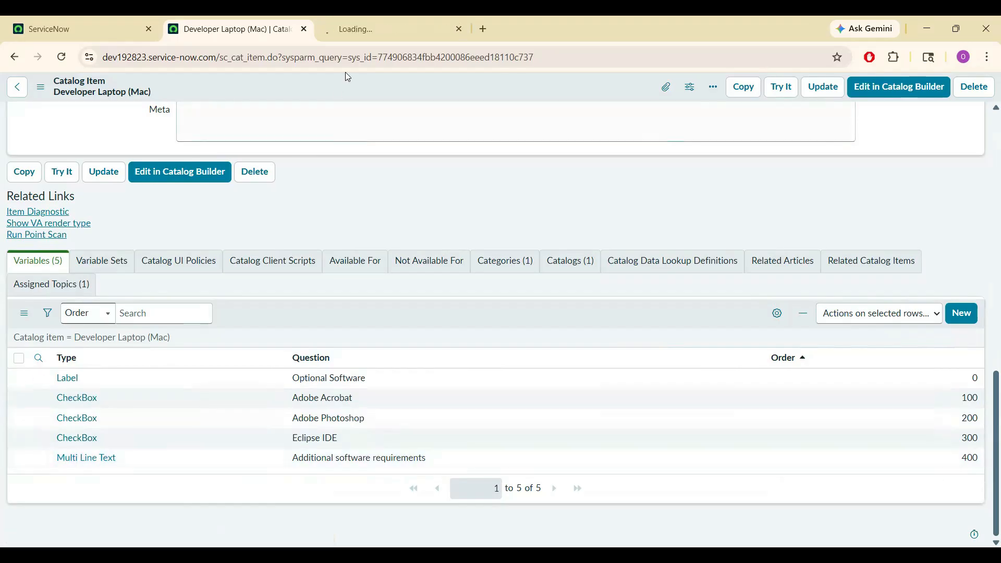
click(373, 36)
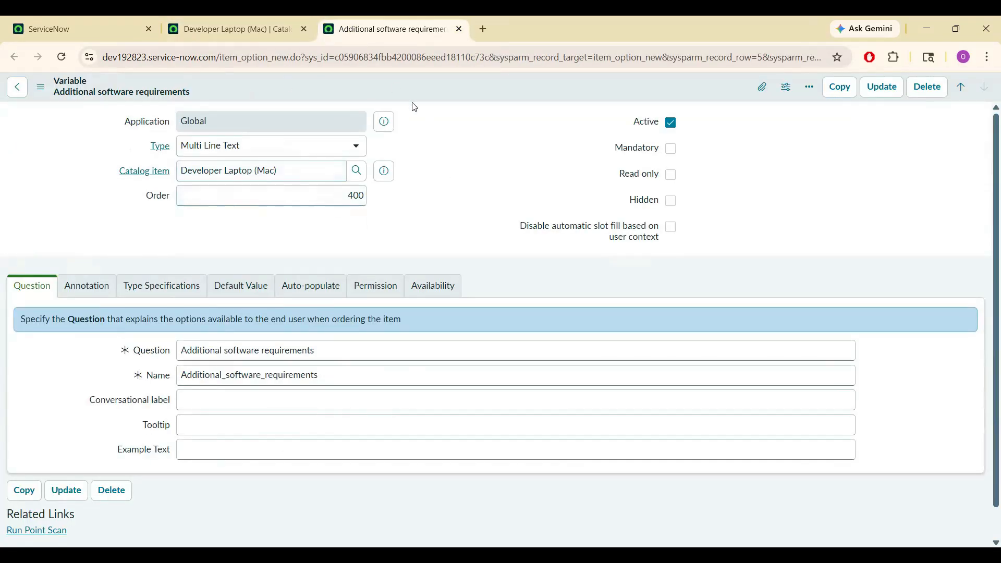
Browse the available variable types and close the list, keeping Multi Line Text
click(351, 149)
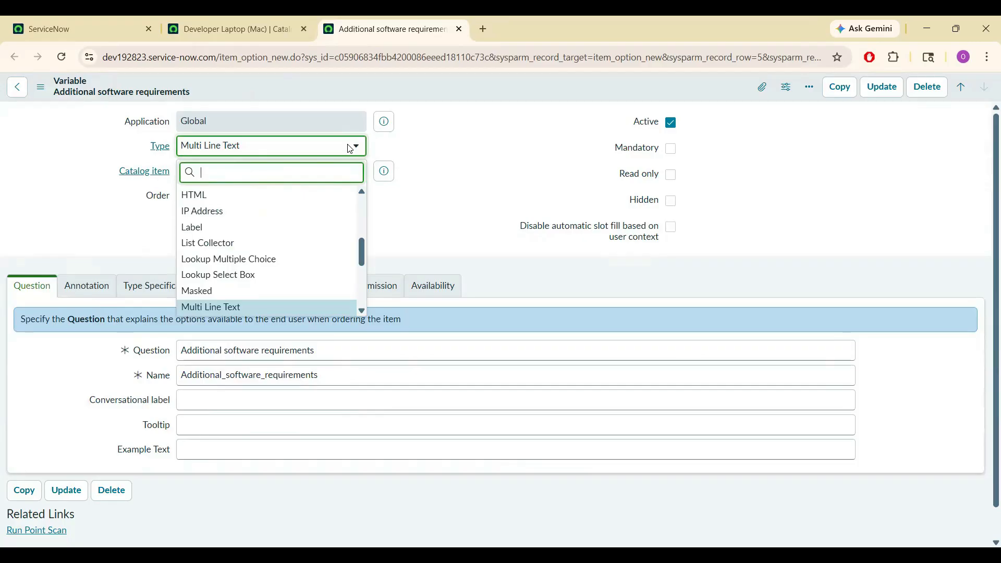
scroll(336, 203, up, 1)
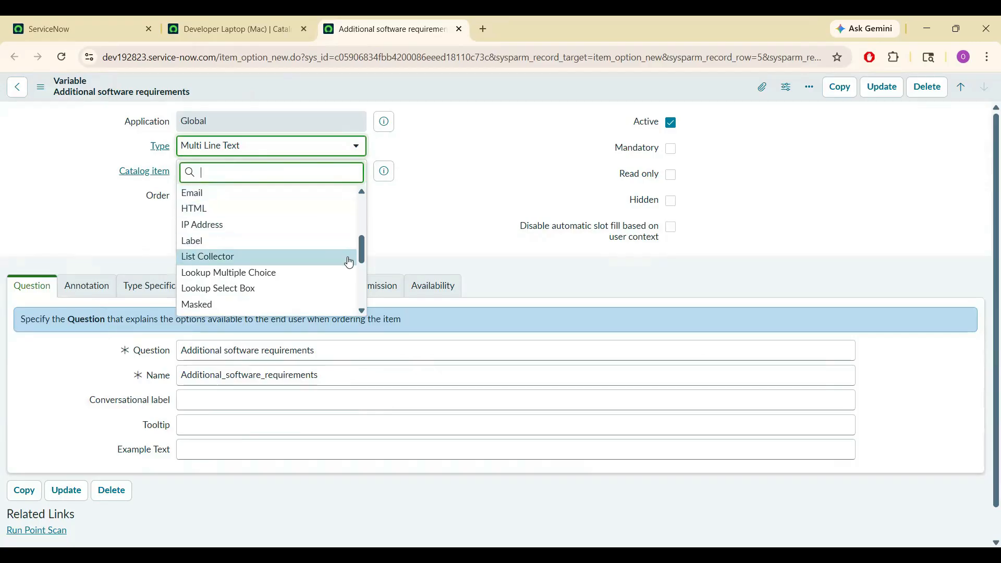
drag(362, 252, 459, 141)
click(459, 141)
Examine the variable's Order value and the catalog item it belongs to
double_click(260, 200)
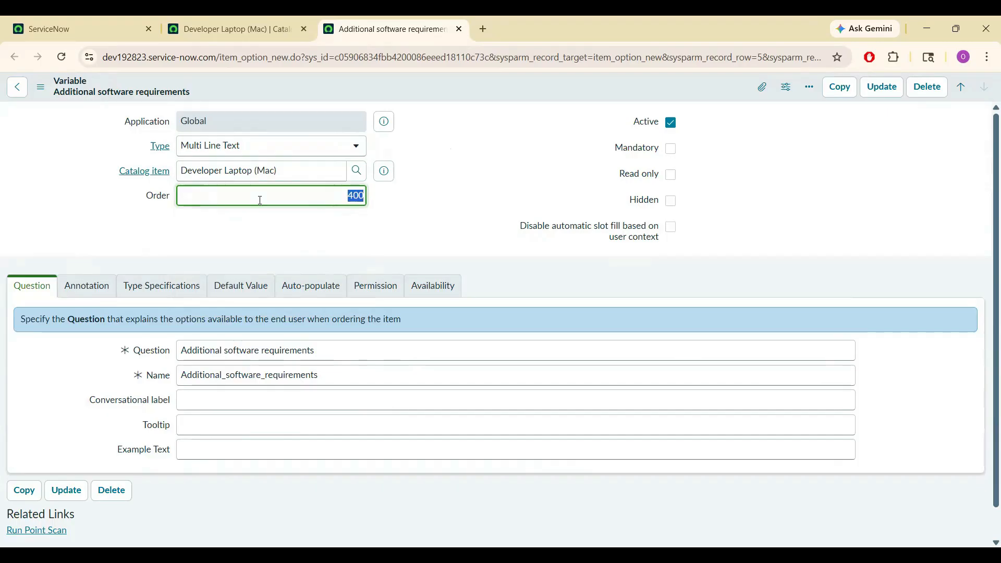
click(252, 237)
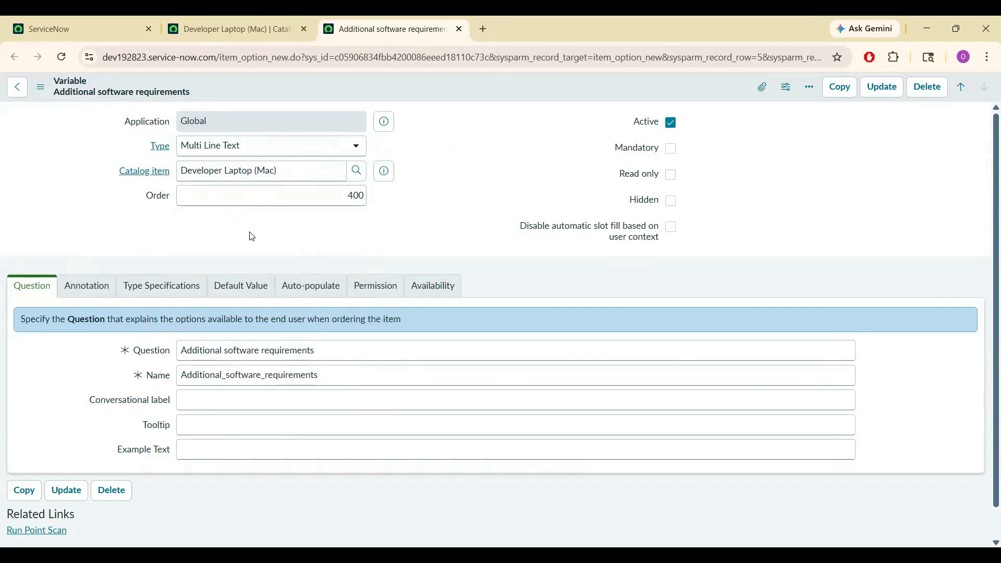
triple_click(306, 176)
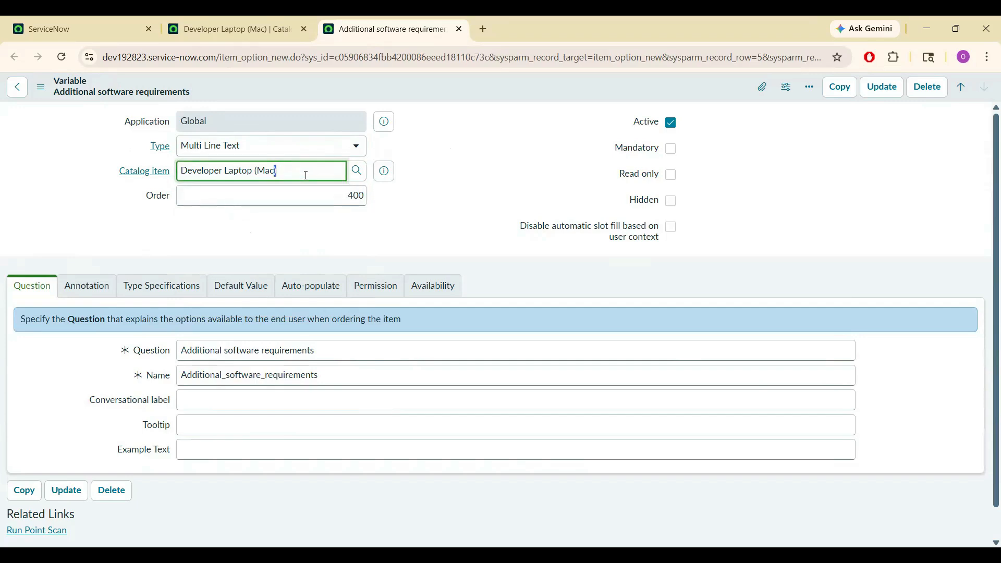
click(494, 141)
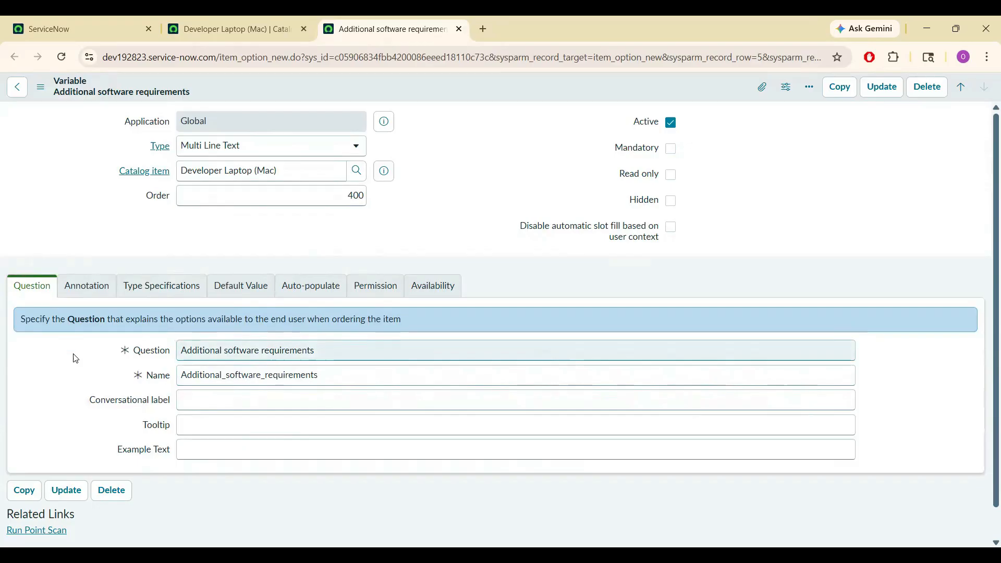
Review the variable's Question, Name and Tooltip fields, and the help tag in its annotation settings
double_click(235, 351)
double_click(240, 377)
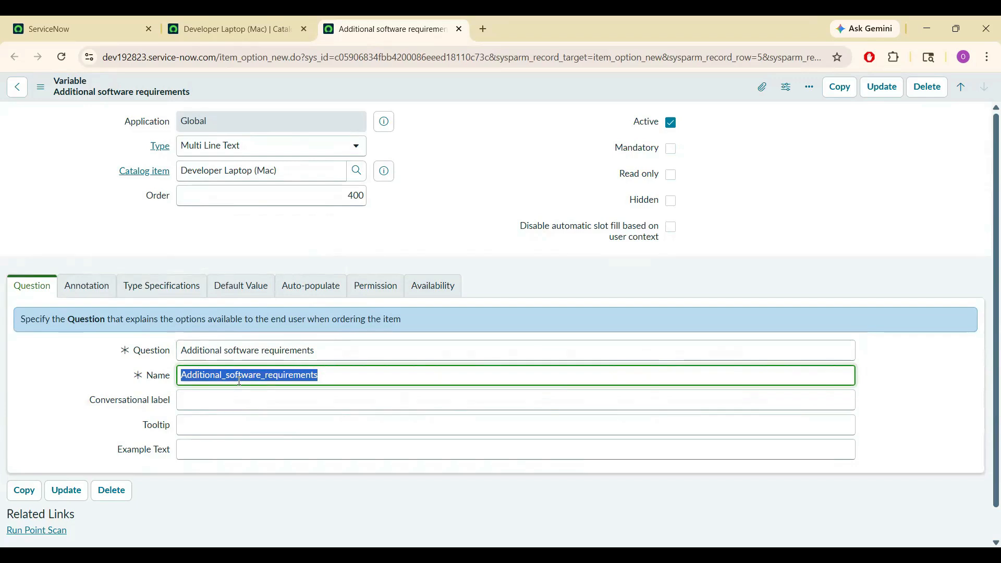
key(Tab)
key(Tab)
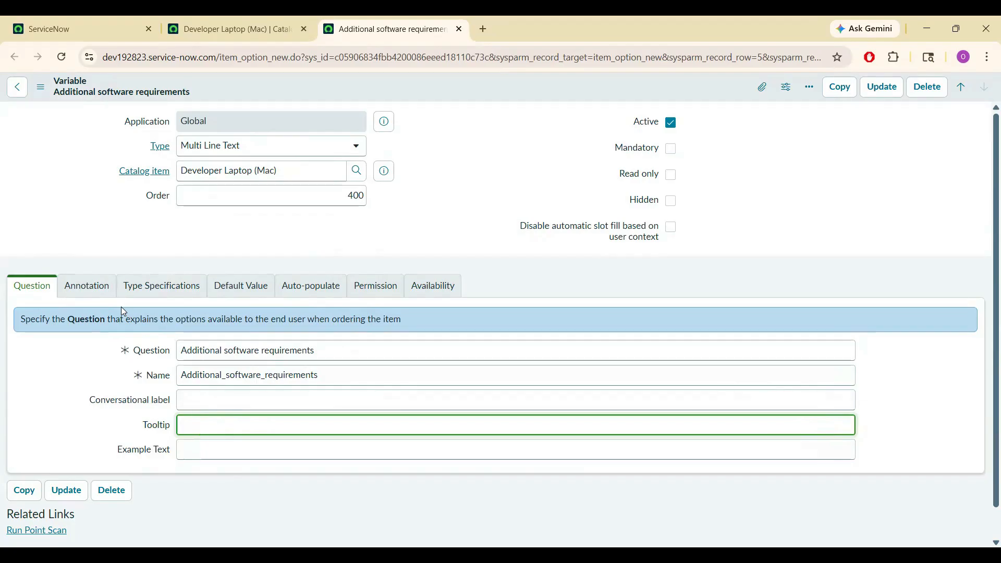
click(88, 287)
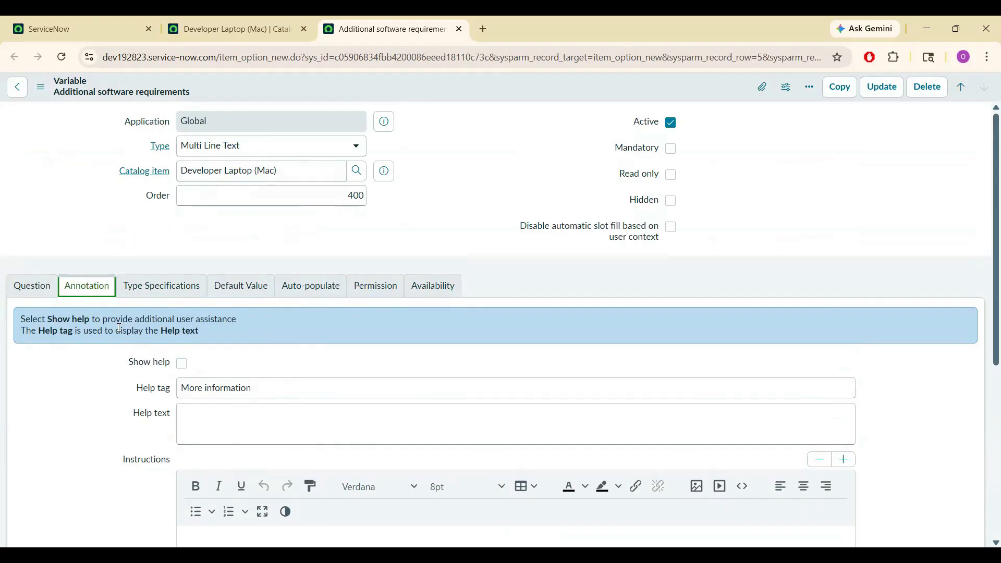
triple_click(230, 390)
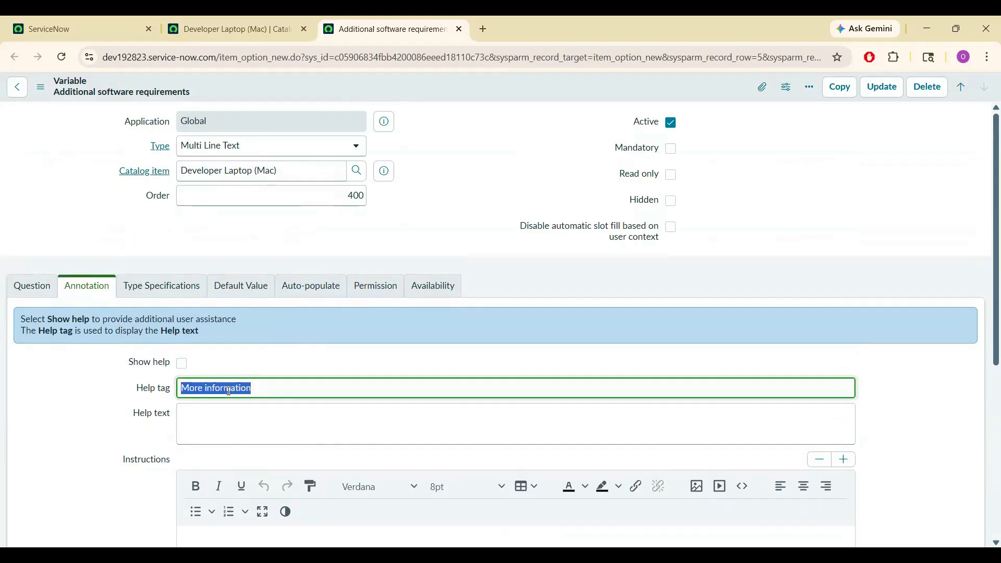
Preview the Developer Laptop (Mac) order page using Try It, and return to the Additional software requirements variable record
click(217, 21)
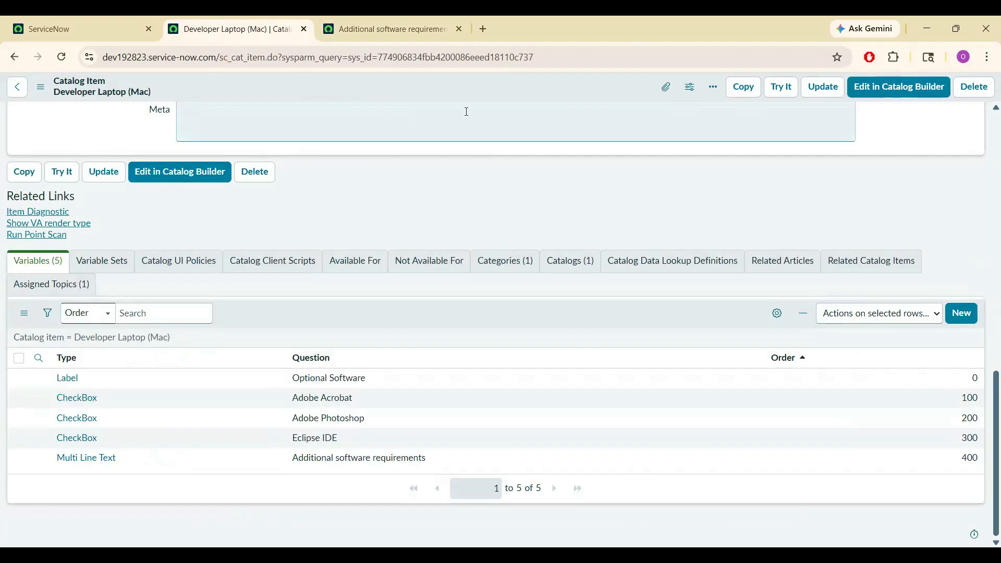
click(779, 91)
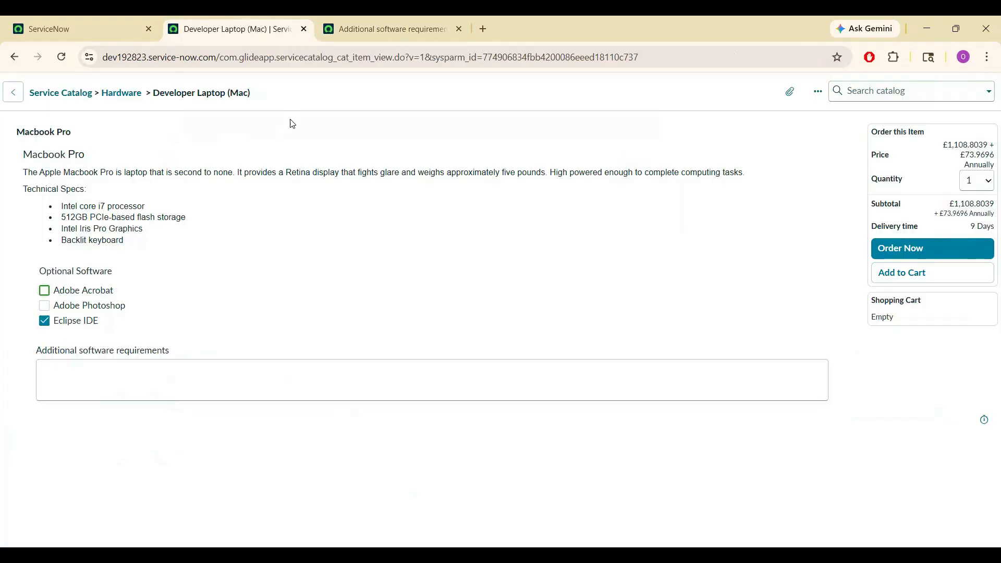
click(388, 23)
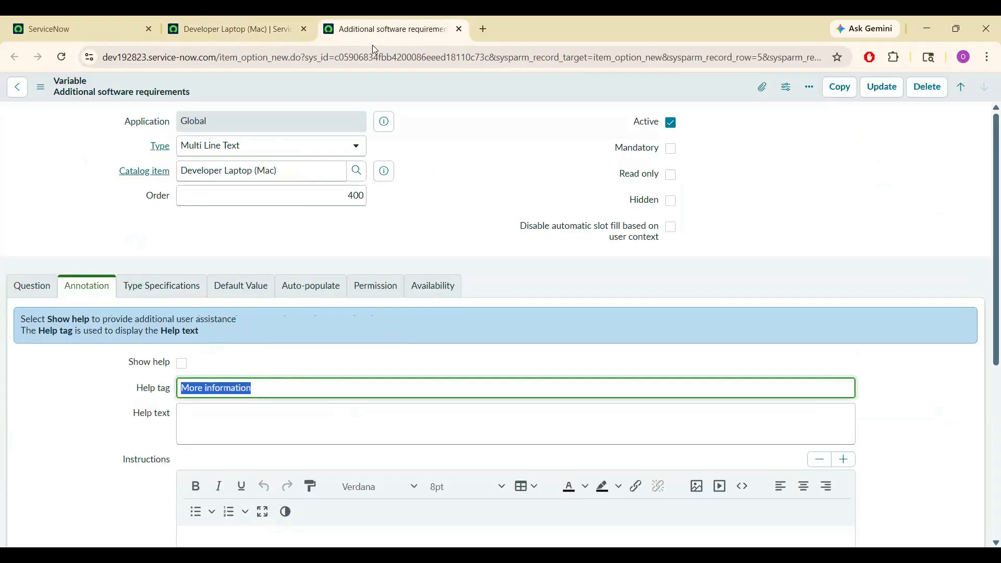
Enable Show help for the Additional software requirements variable, enter the help text "testing", and save the record
click(184, 364)
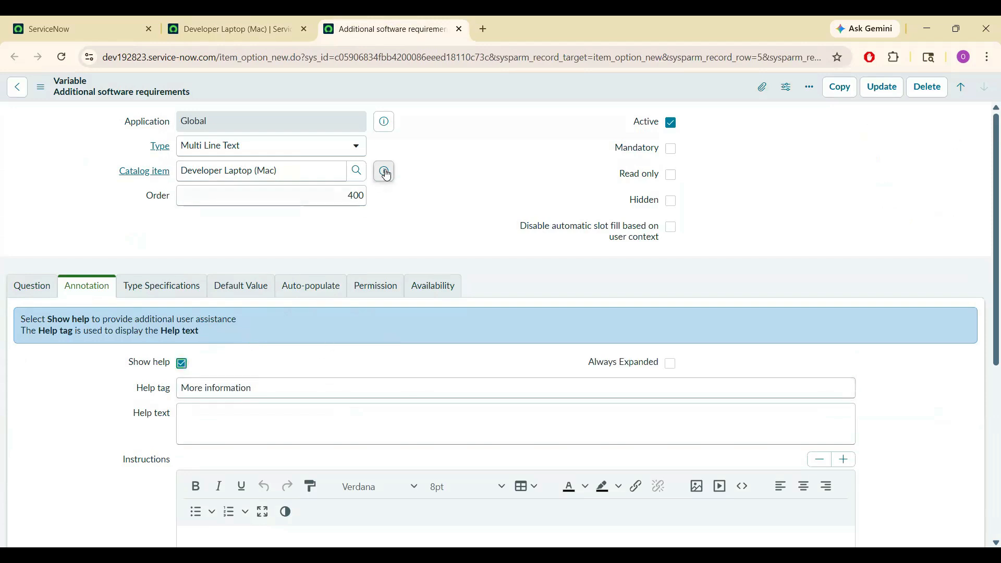
right_click(464, 85)
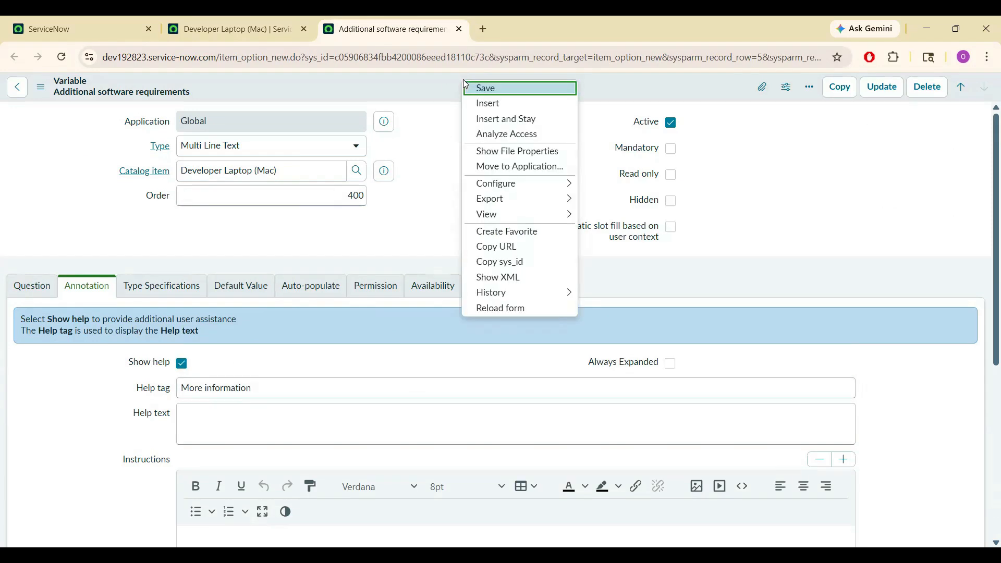
key(Down)
click(324, 422)
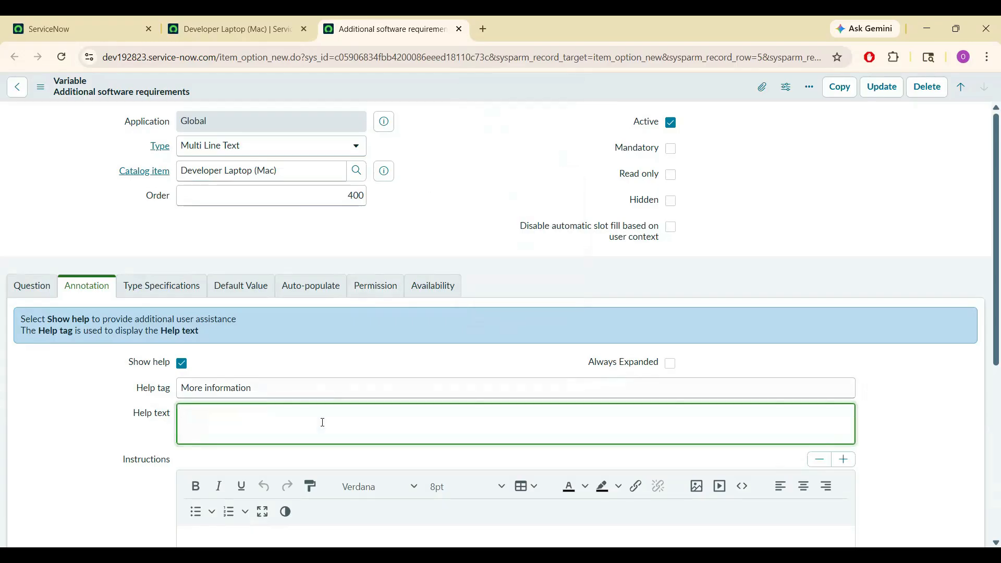
text(testing)
right_click(485, 89)
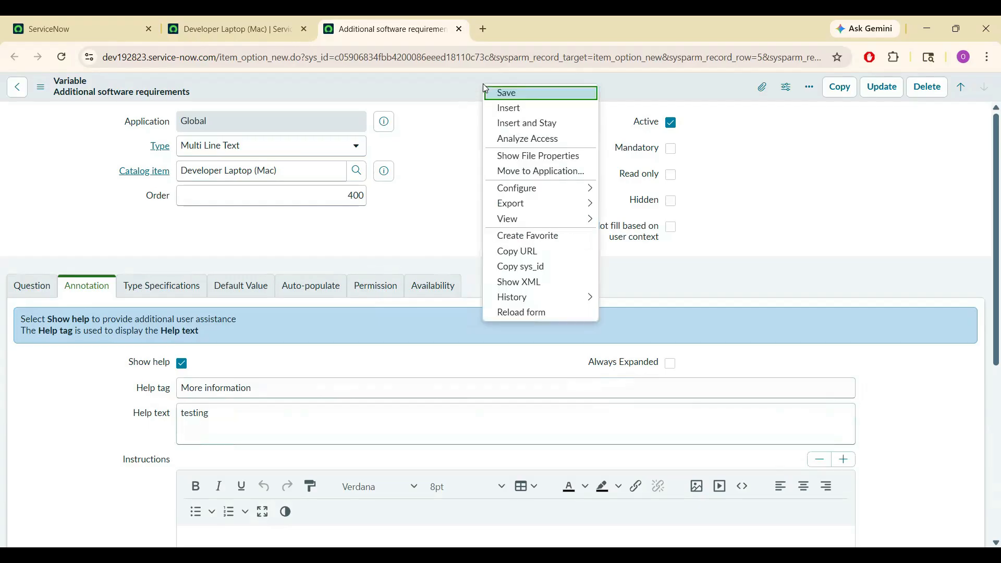
click(495, 94)
Reload the Developer Laptop (Mac) order page and check how the More information help under Additional software requirements expands and collapses
click(284, 24)
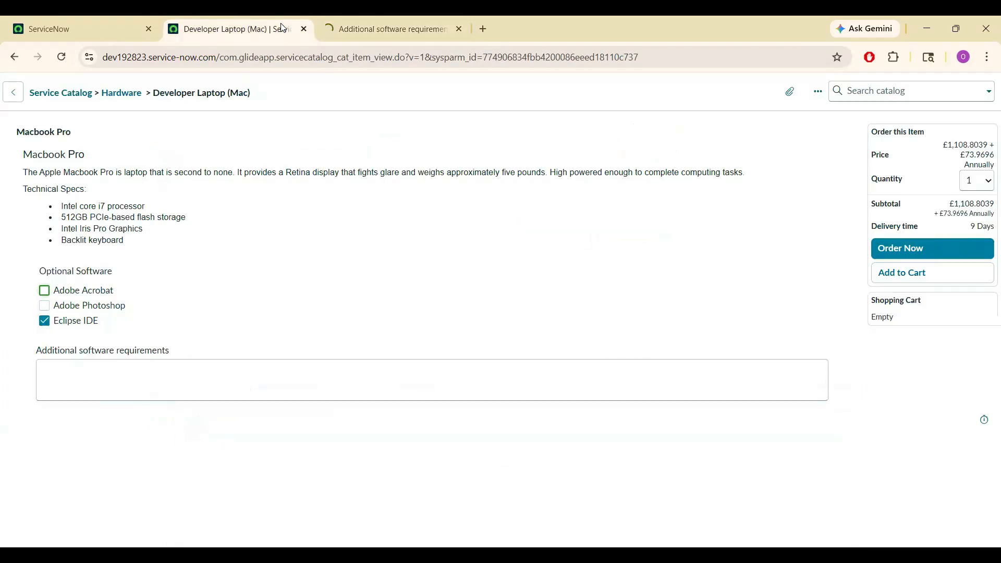
click(270, 54)
key(Return)
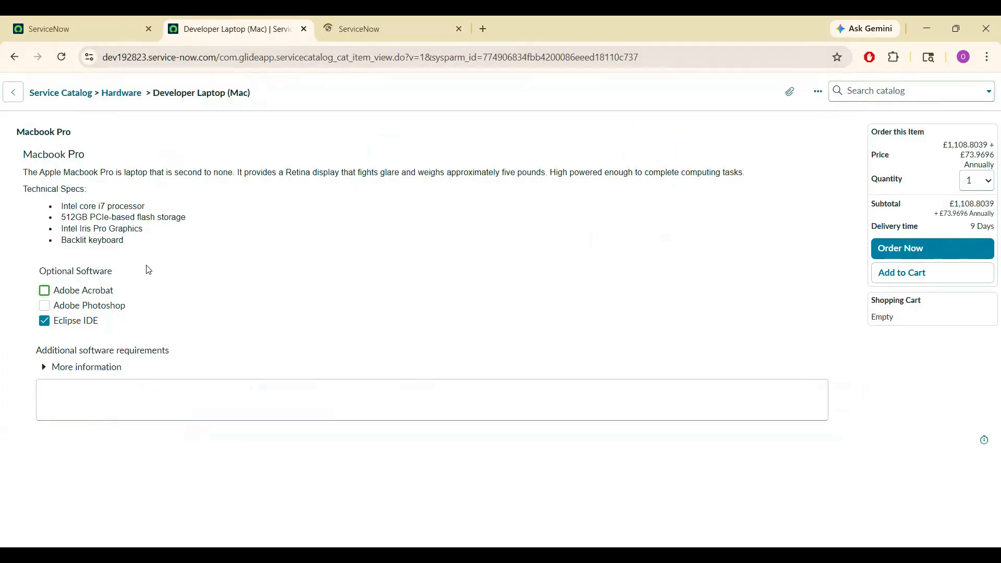
click(45, 373)
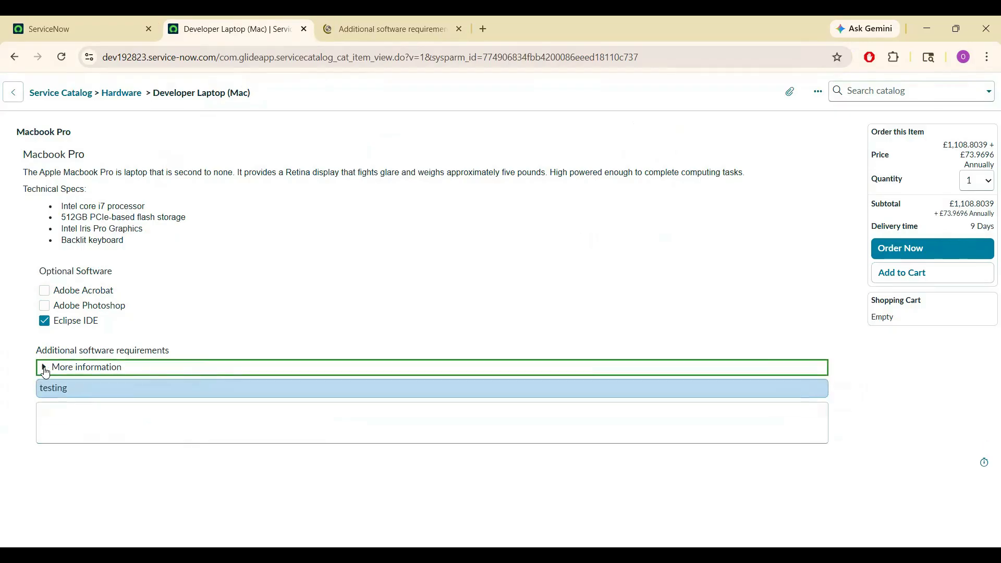
click(45, 373)
click(45, 373)
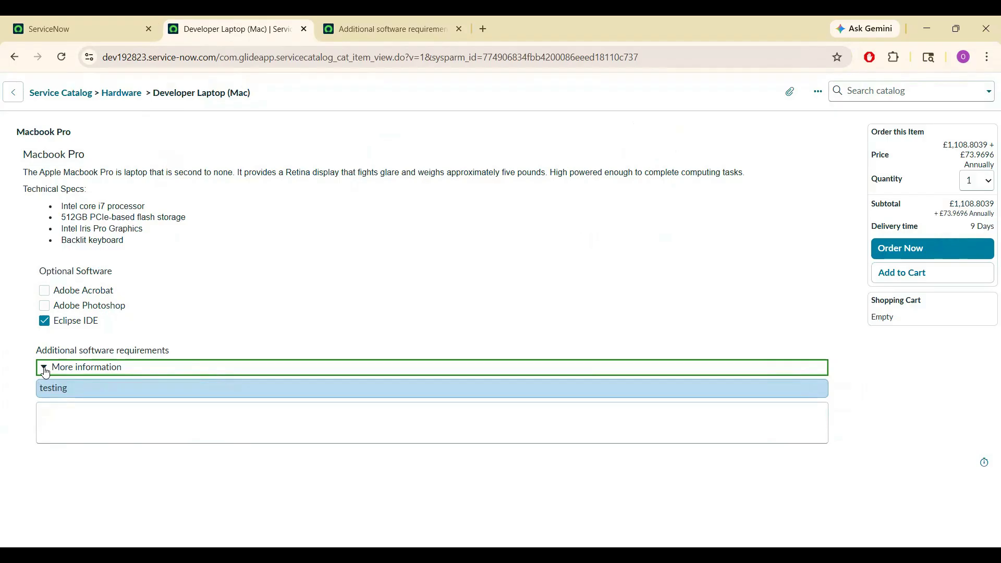
click(45, 373)
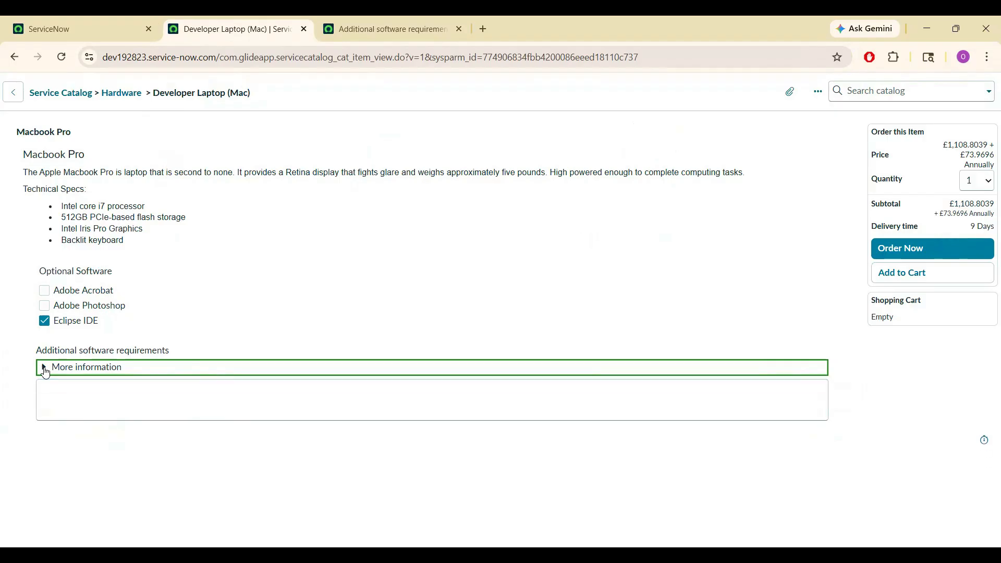
click(45, 373)
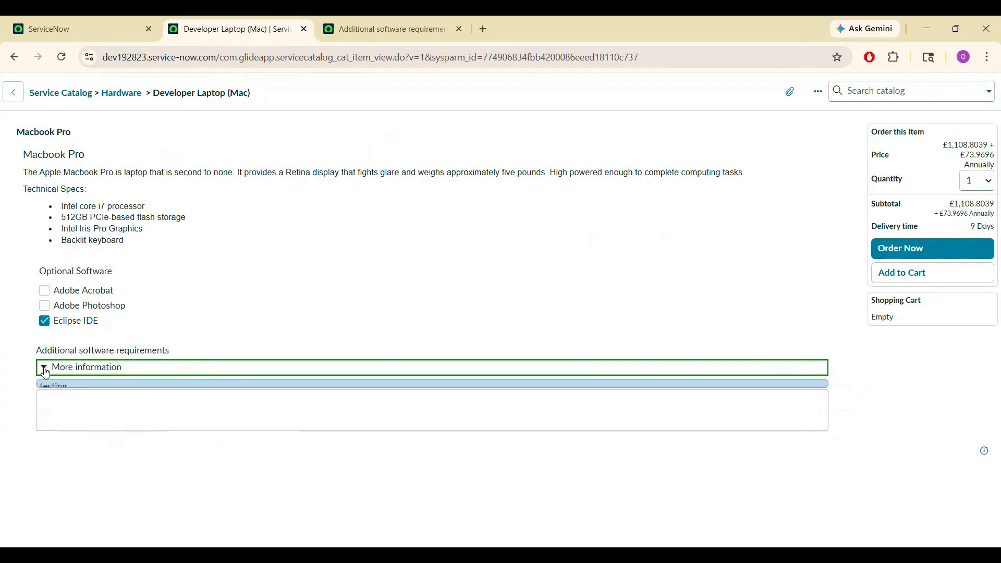
click(46, 373)
click(45, 373)
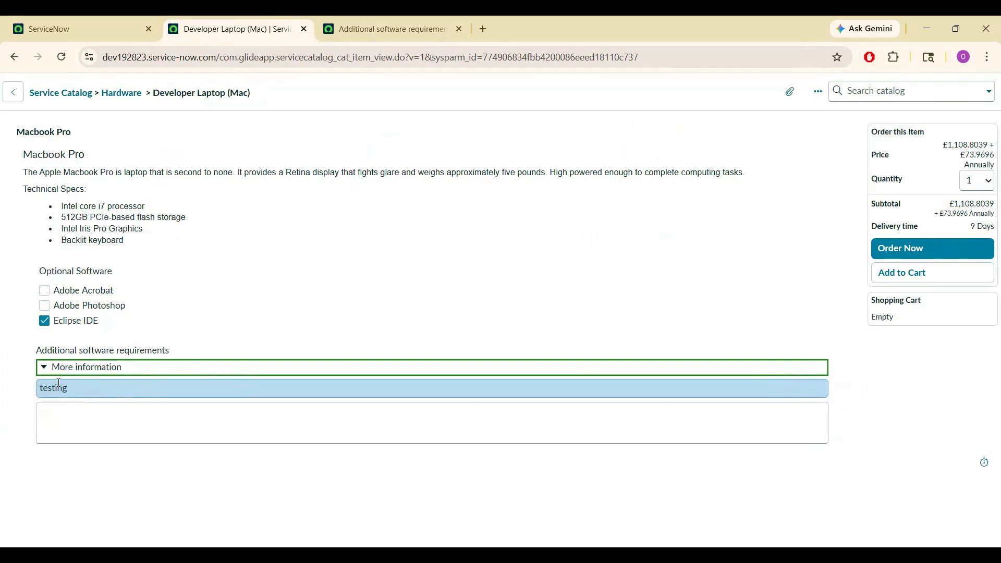
Return to the variable record and review its Show help, Help tag and Help text settings
click(391, 19)
triple_click(223, 386)
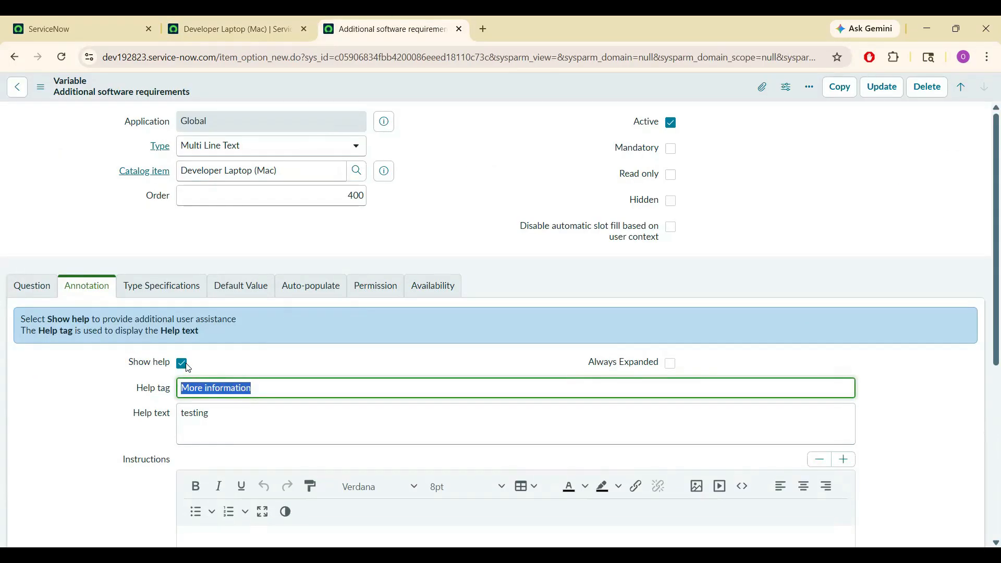
double_click(215, 419)
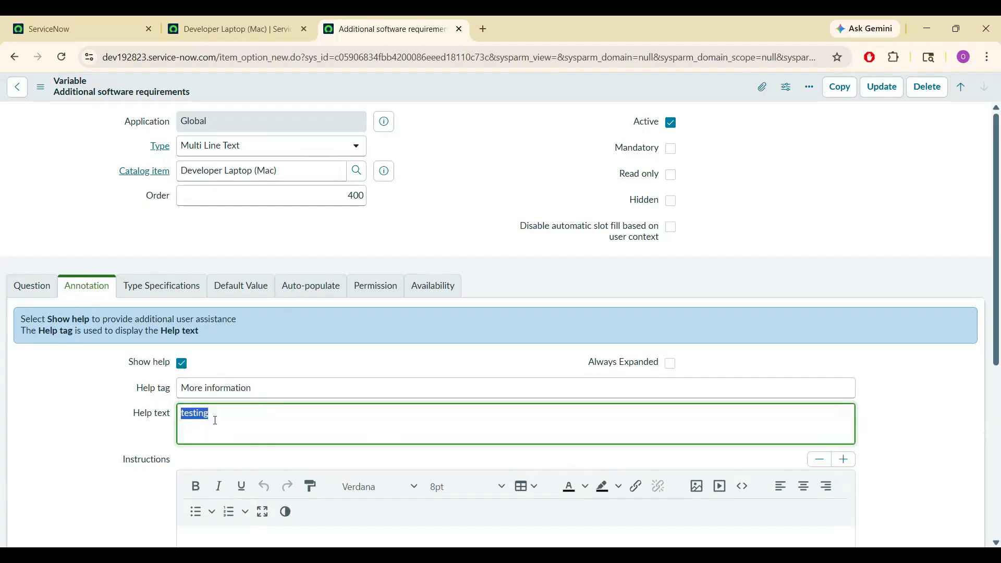
click(185, 363)
Examine the variable's type specifications, including the type-specific values note and the Variable attributes field
click(148, 286)
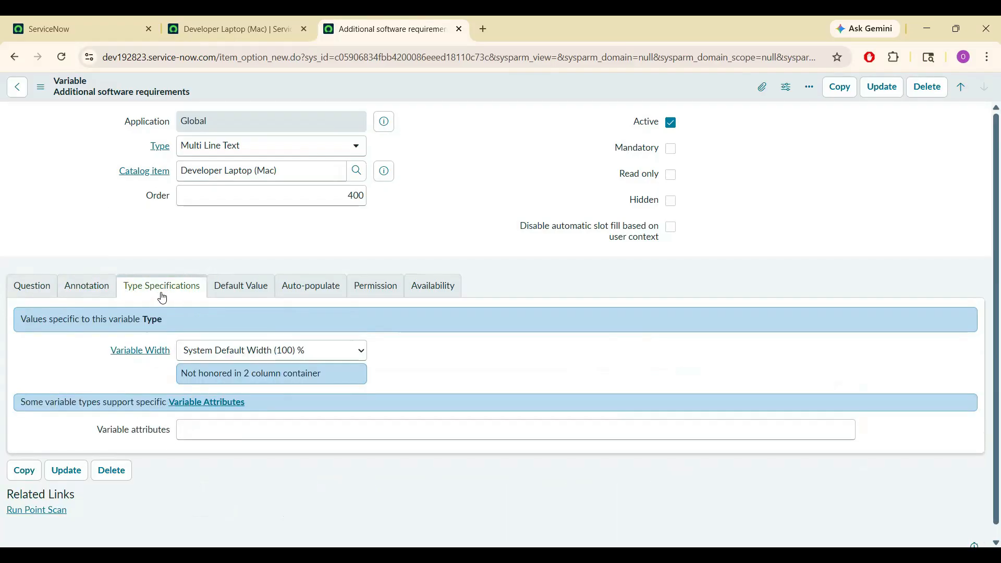
triple_click(171, 322)
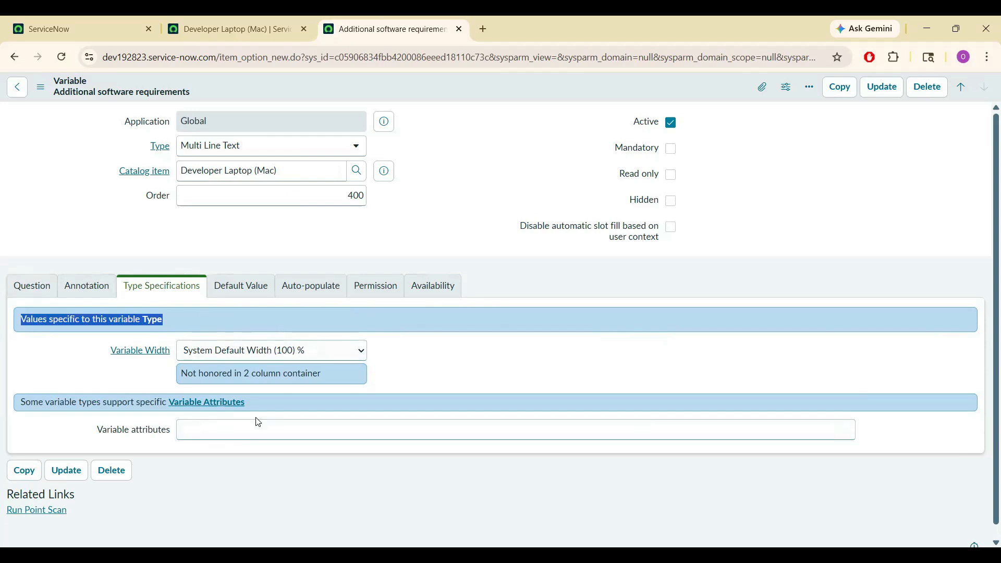
click(147, 442)
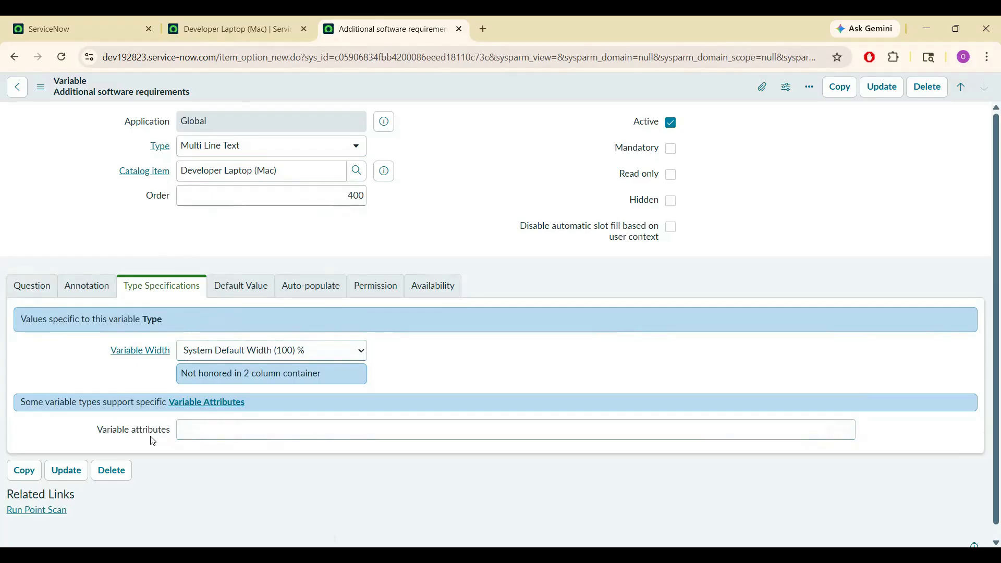
click(228, 429)
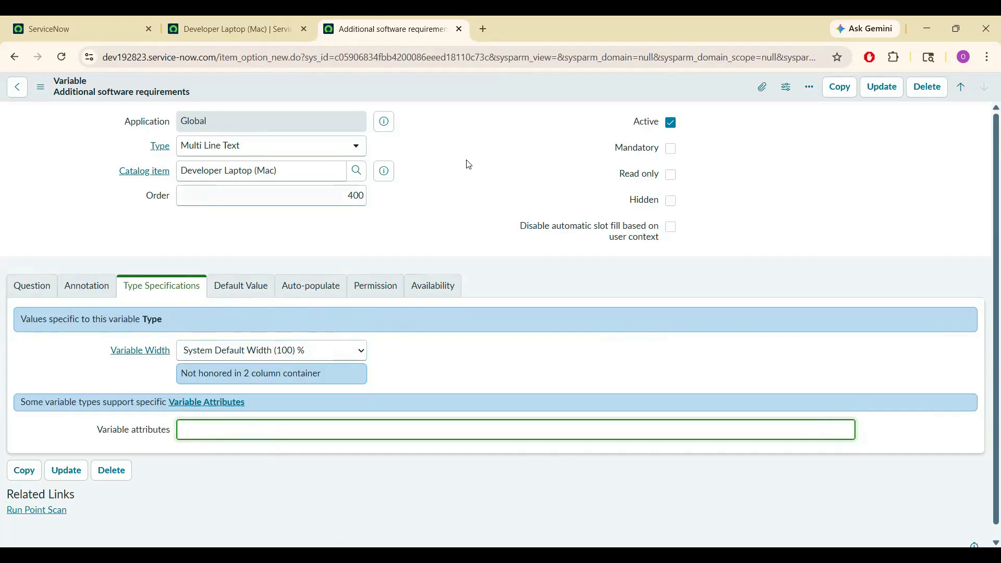
Review the variable's default value and auto-populate settings, opening and closing the Dependent question lookup
click(241, 286)
click(311, 289)
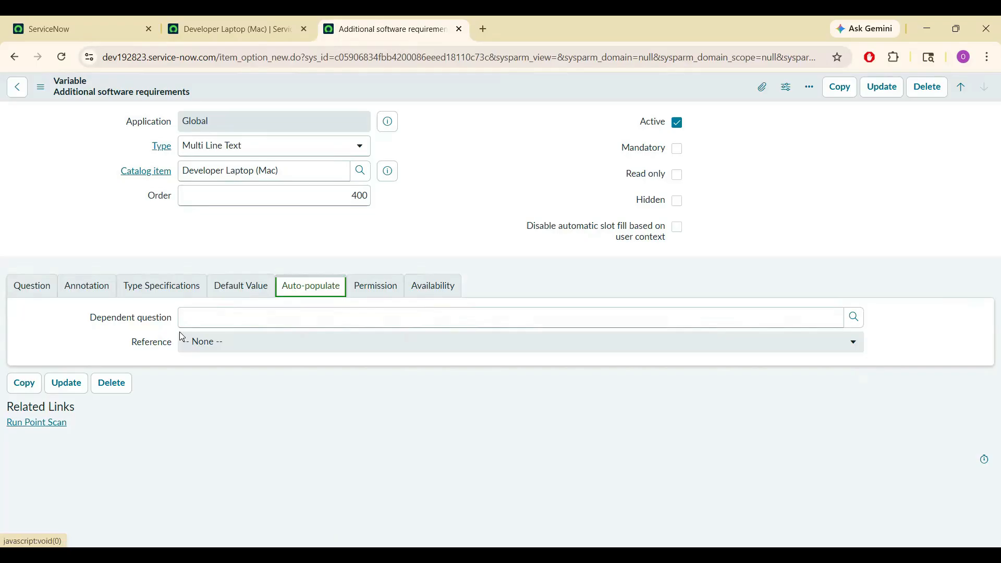
click(854, 319)
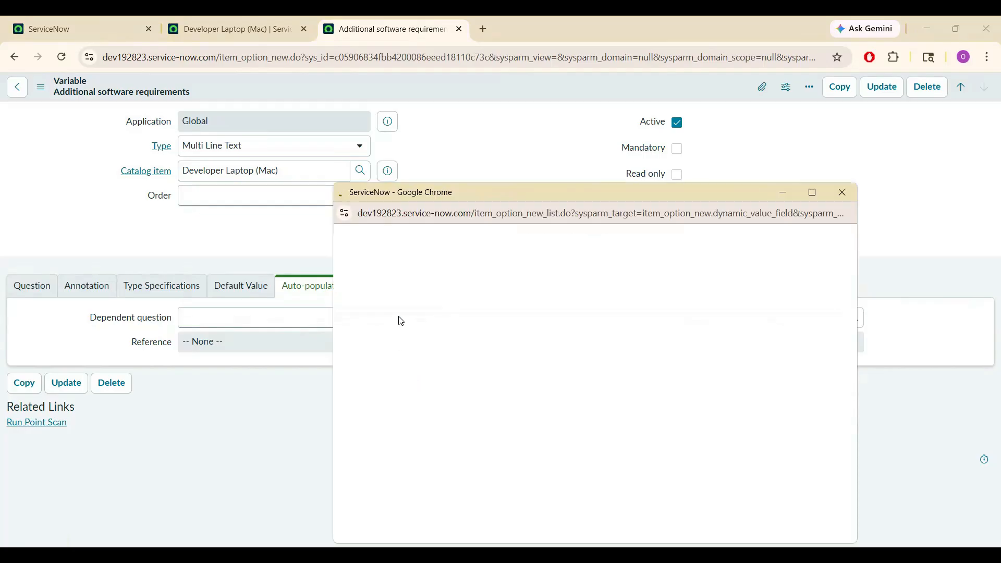
click(285, 246)
Review the variable's permission roles and its availability options
click(379, 291)
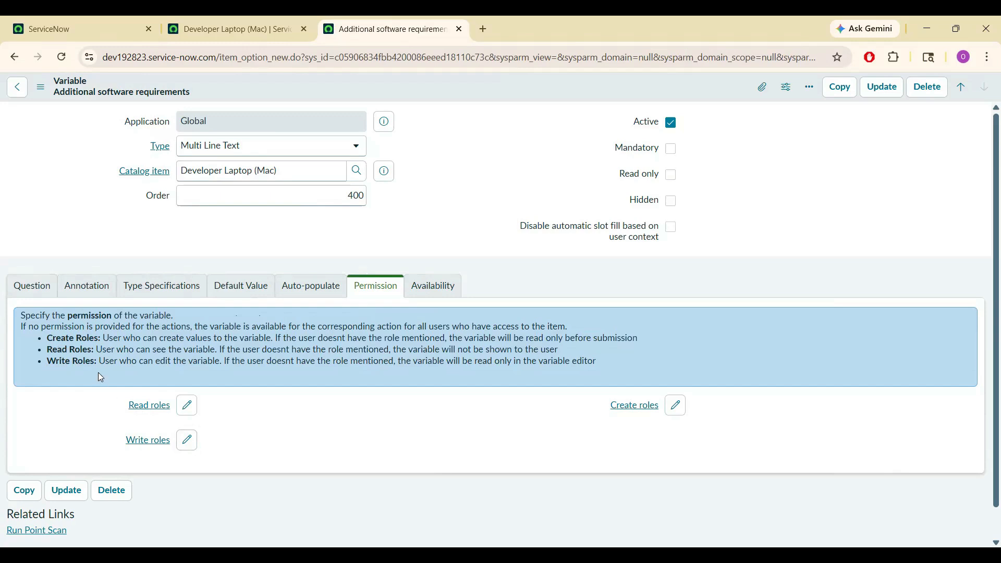
triple_click(60, 327)
click(433, 286)
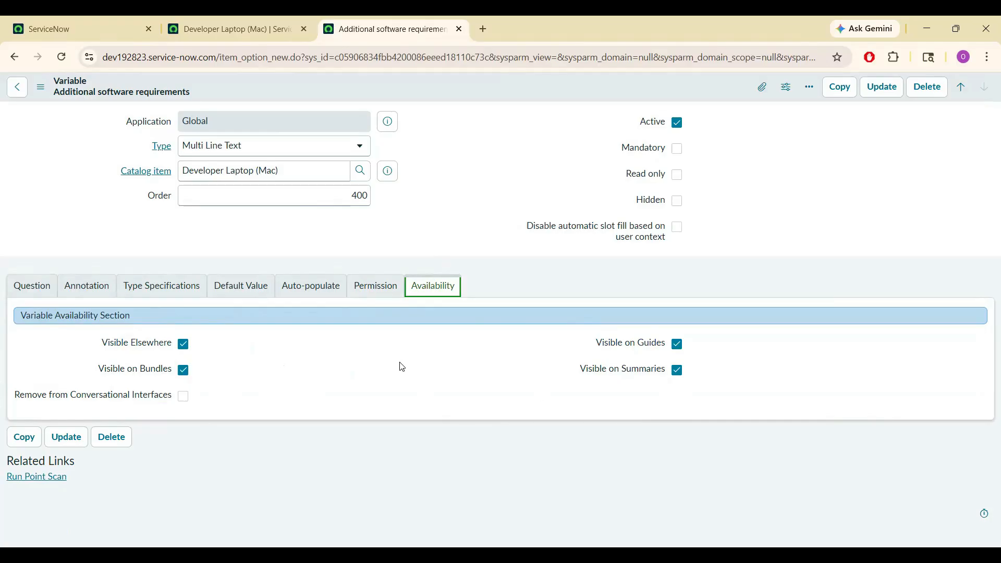
scroll(985, 213, up, 1)
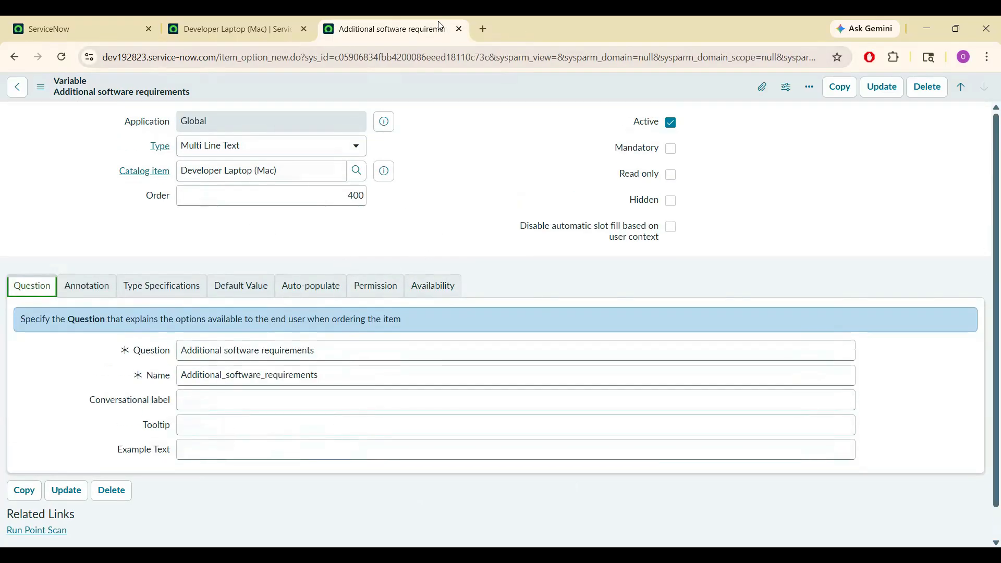
Close the variable record without saving further changes and open the Developer Laptop (Mac) catalog item's configuration record
click(459, 30)
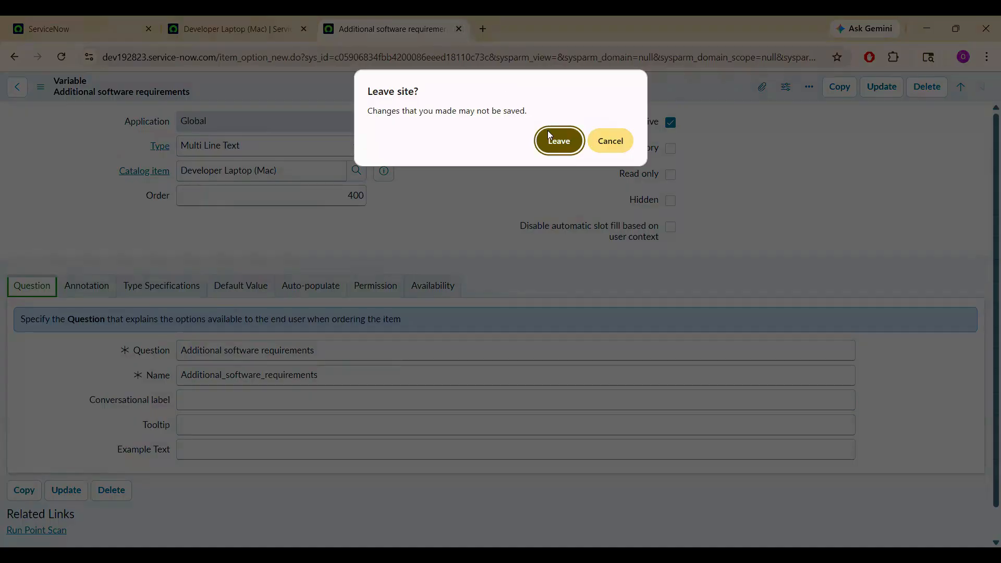
click(556, 141)
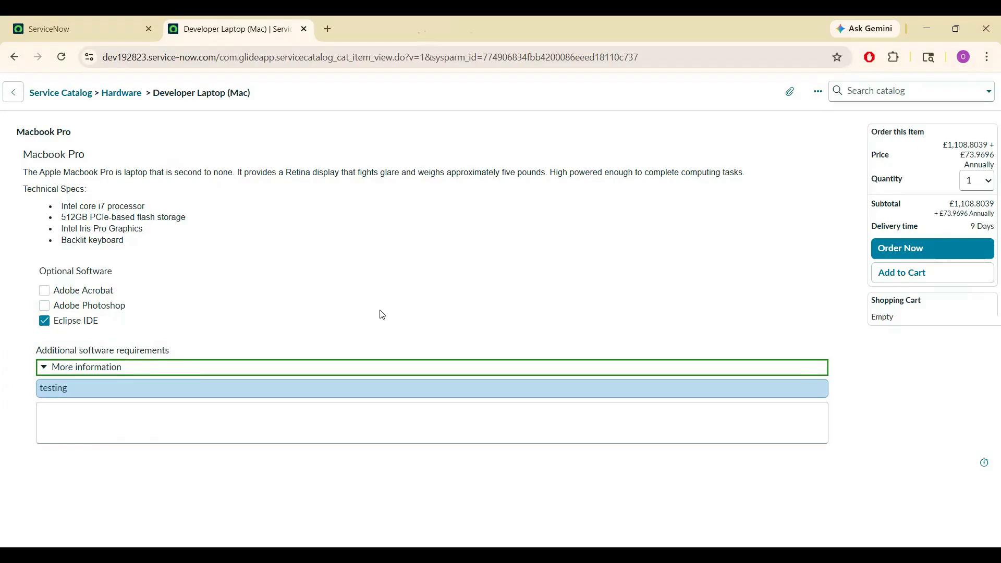
right_click(328, 85)
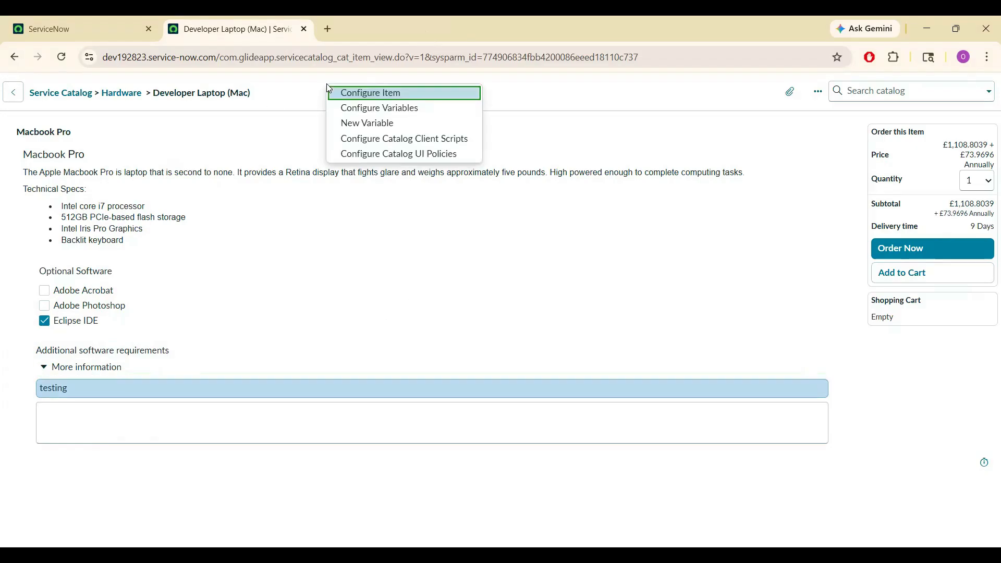
click(336, 93)
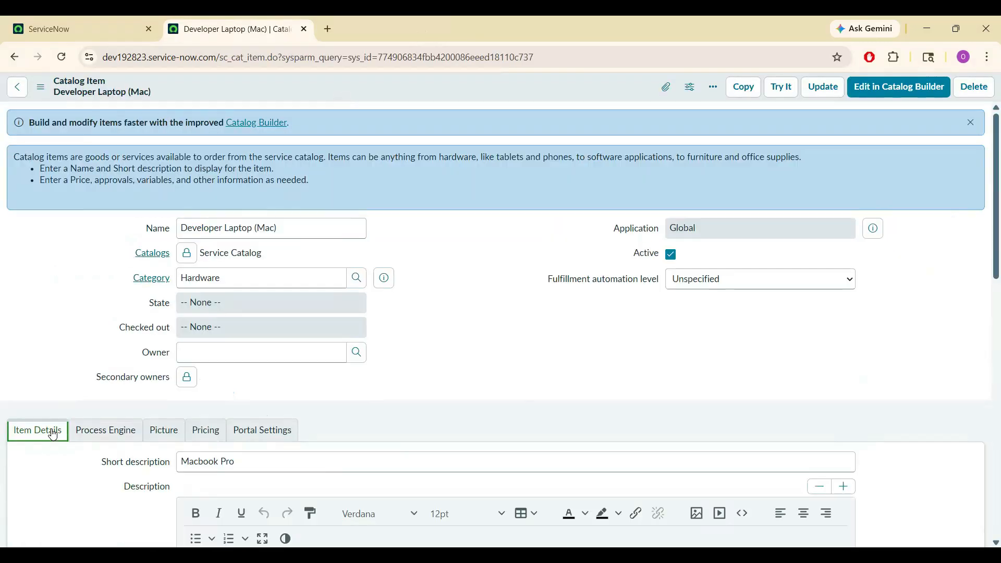
Examine the catalog item's process engine settings, focusing on the Flow and Workflow fields
click(115, 435)
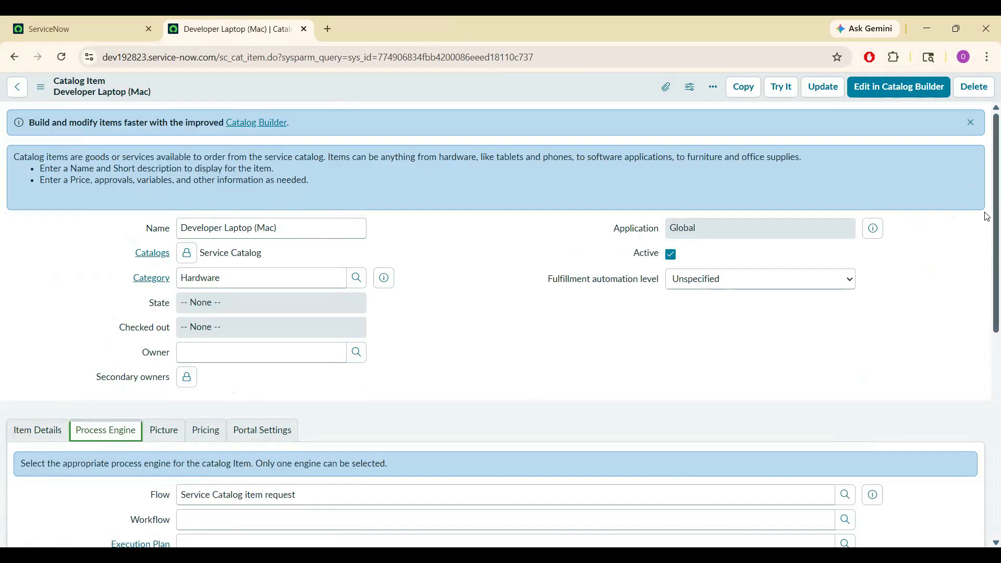
drag(985, 226, 986, 286)
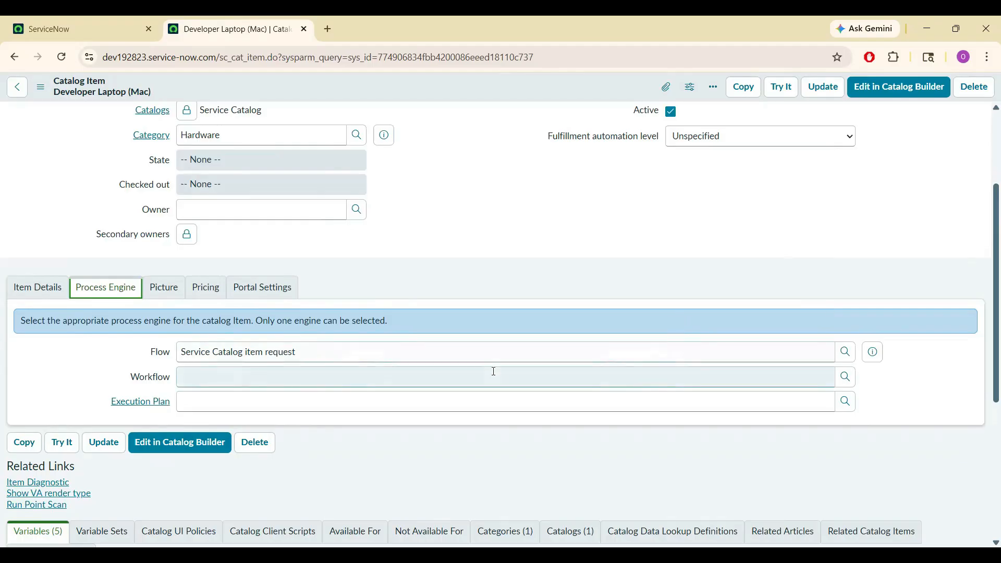
click(159, 352)
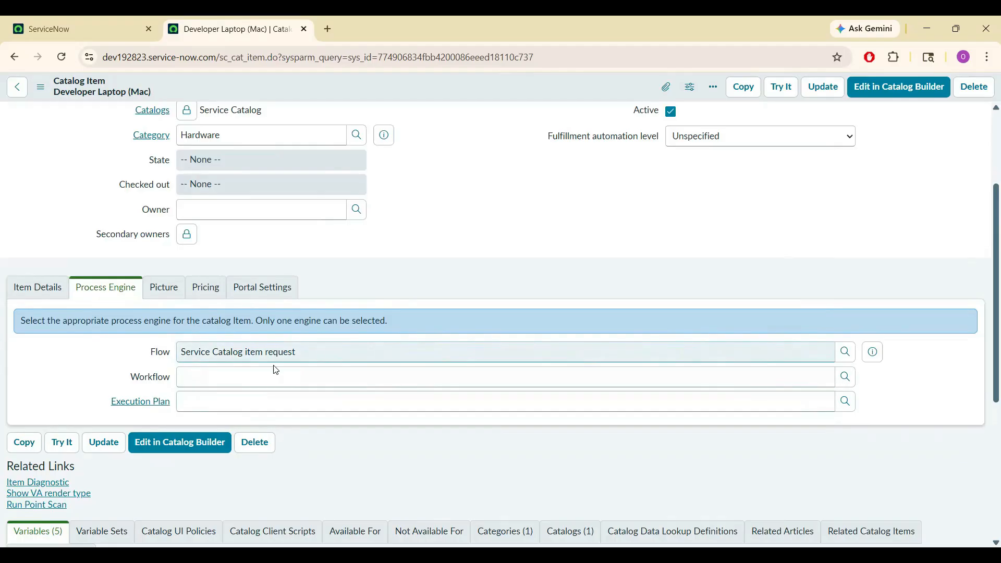
click(323, 355)
triple_click(323, 355)
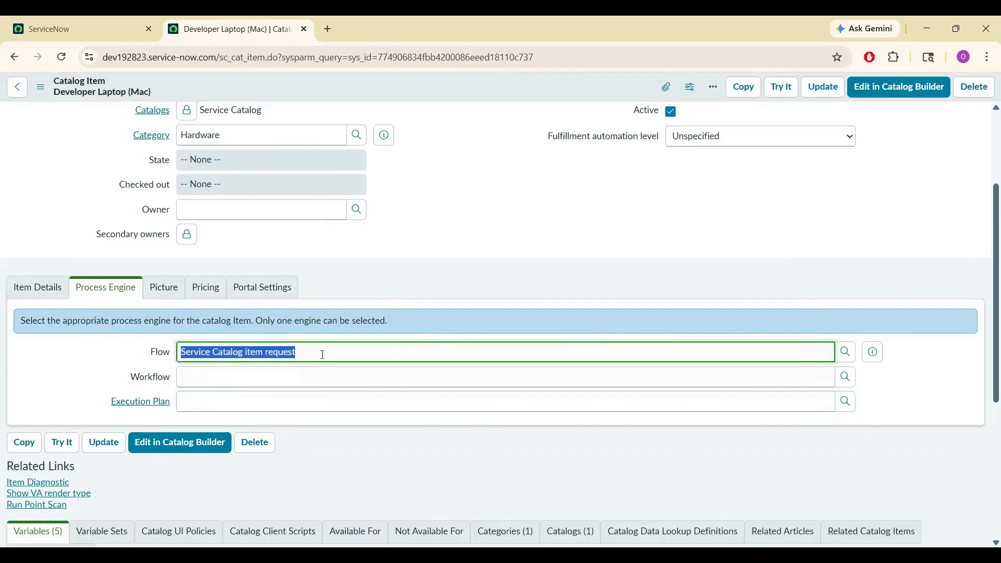
click(307, 385)
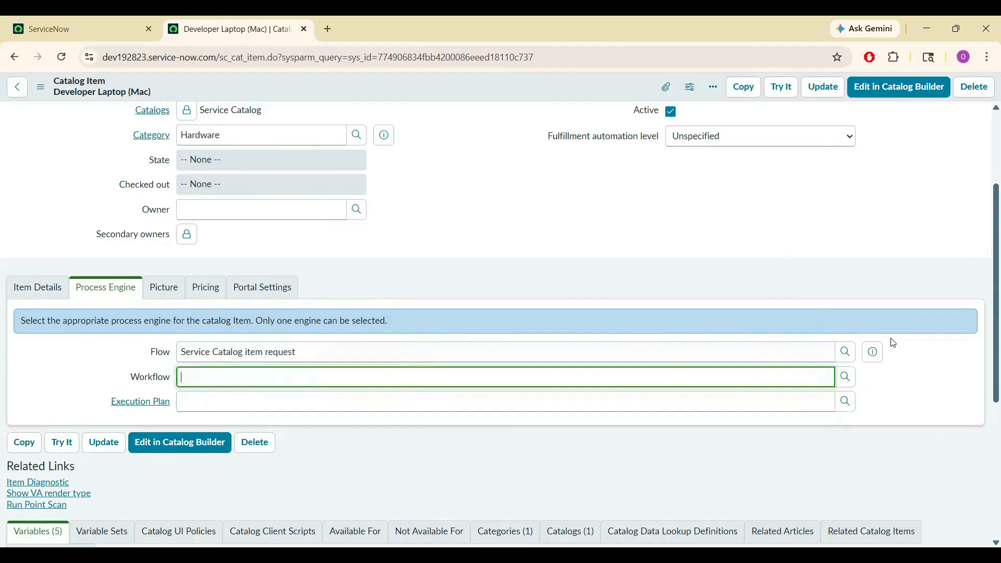
Look up the available workflows and execution plans for the catalog item's process engine
click(845, 379)
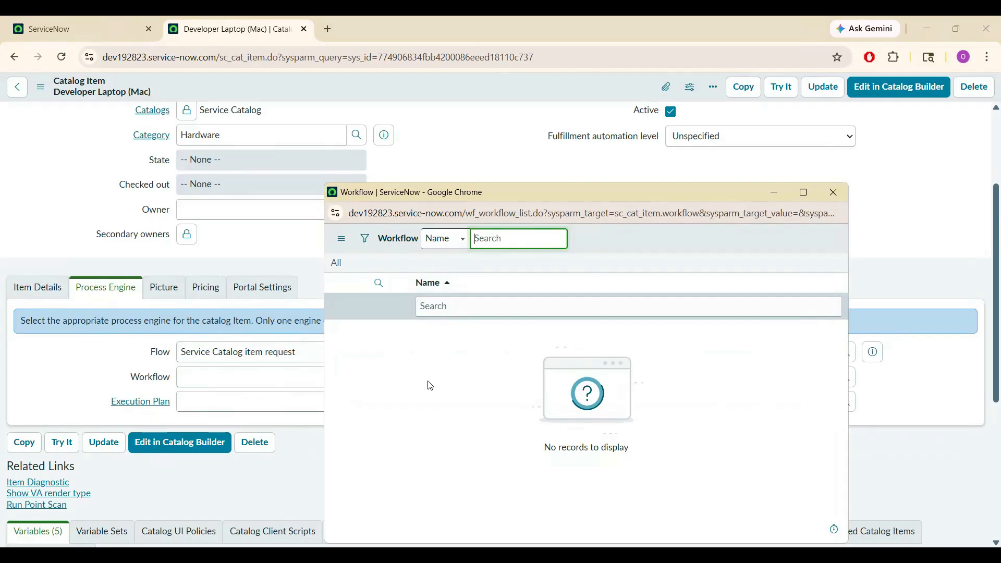
click(267, 376)
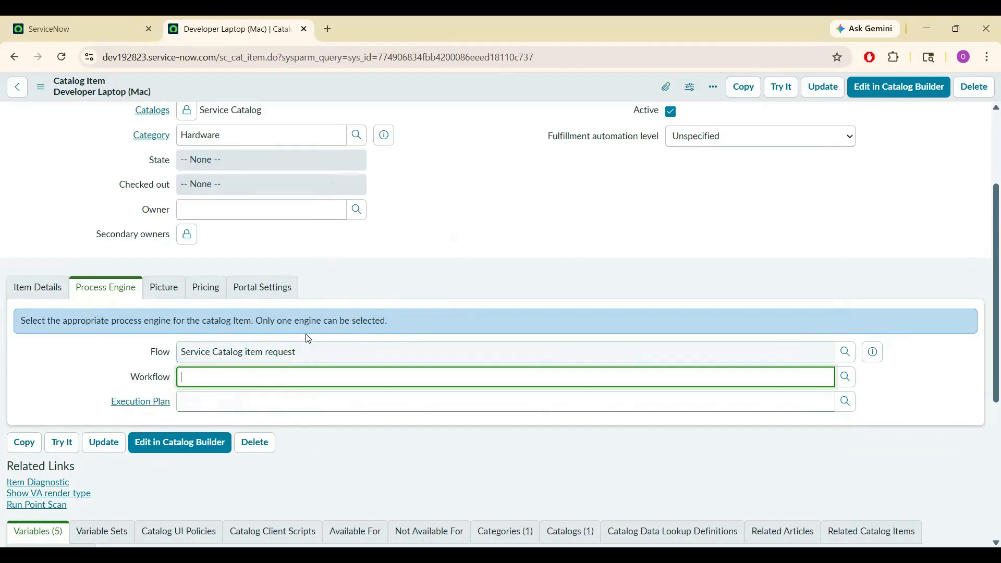
triple_click(310, 354)
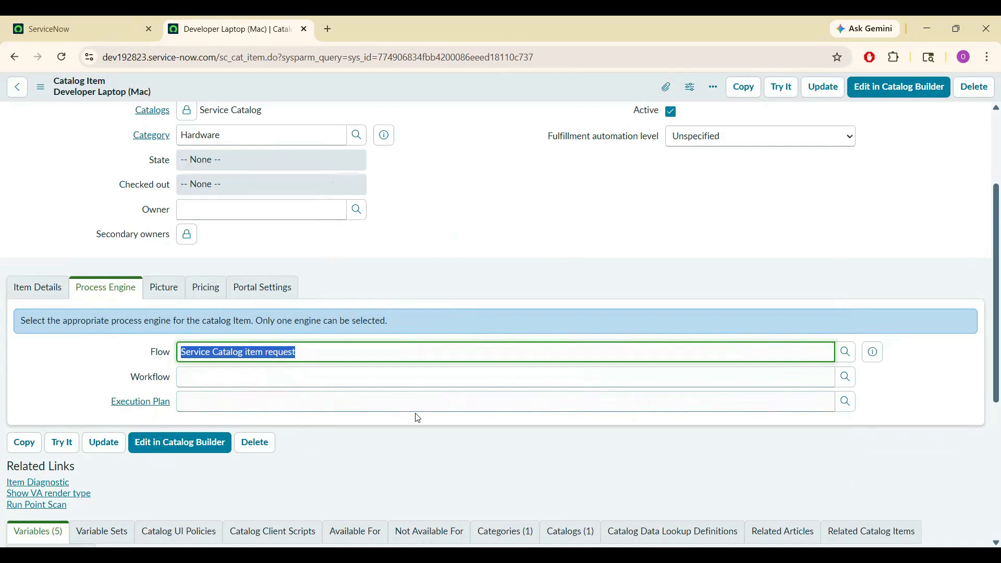
click(846, 401)
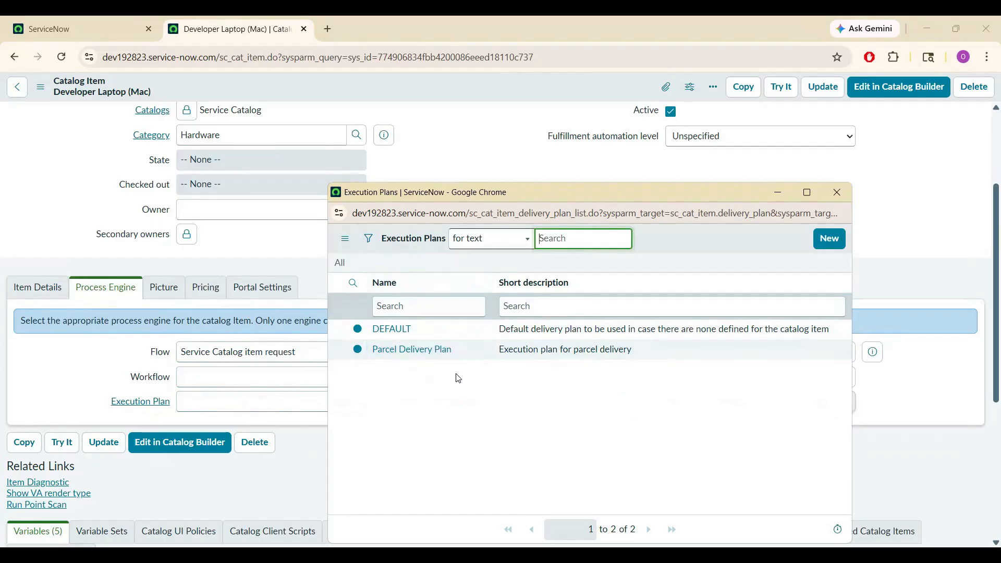
Dismiss the execution plan lookup and review the catalog item's picture, pricing and portal settings
click(510, 152)
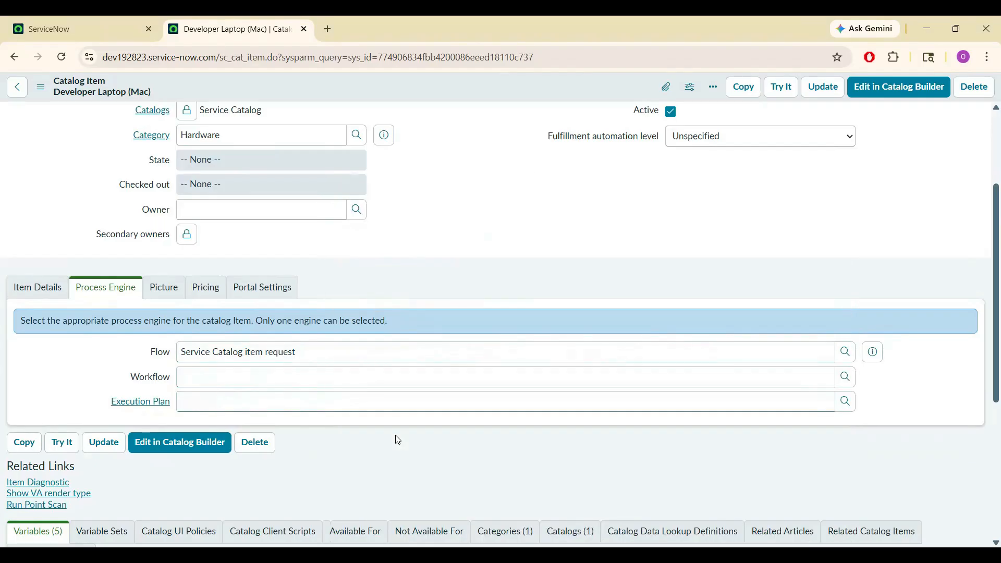
click(170, 295)
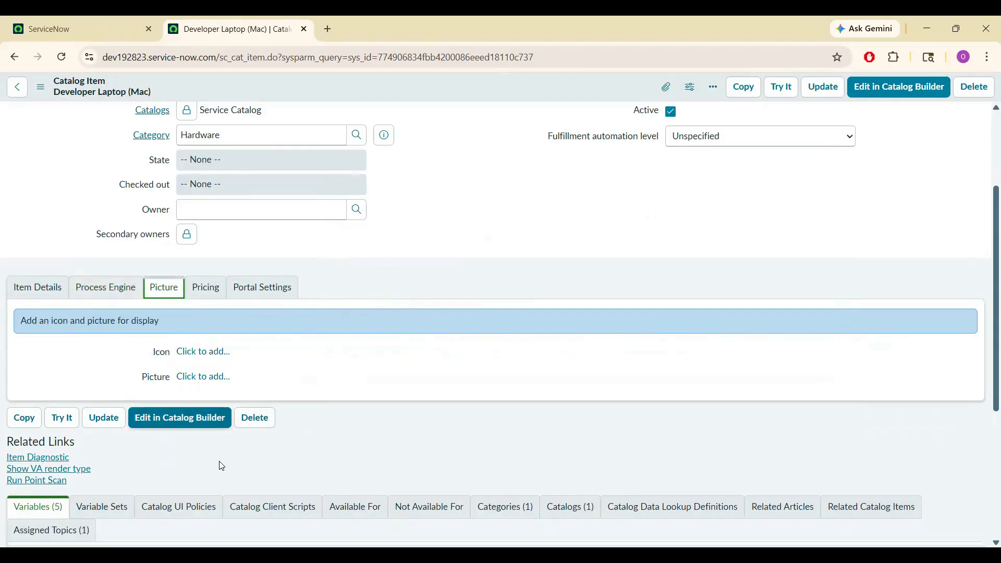
click(197, 288)
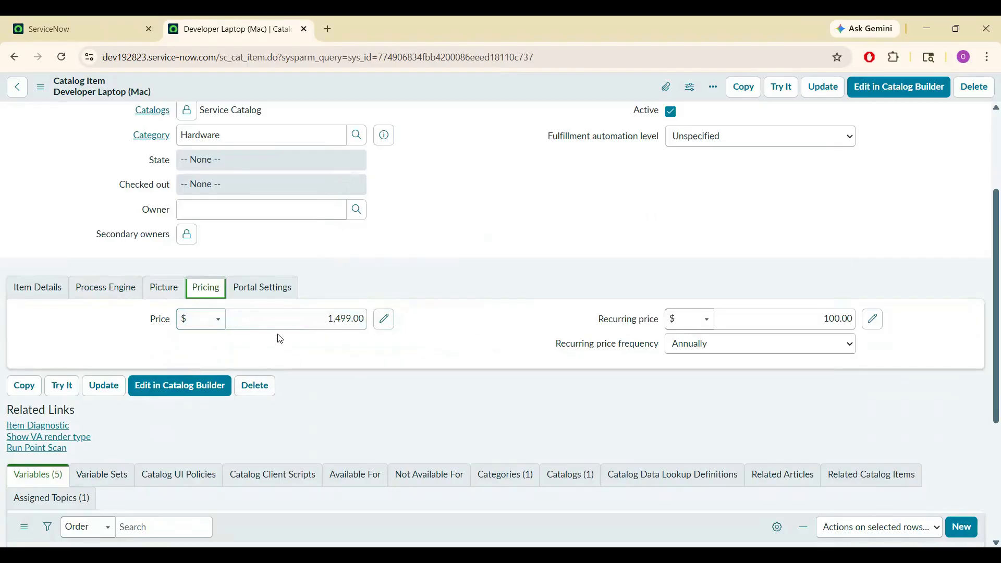
click(264, 292)
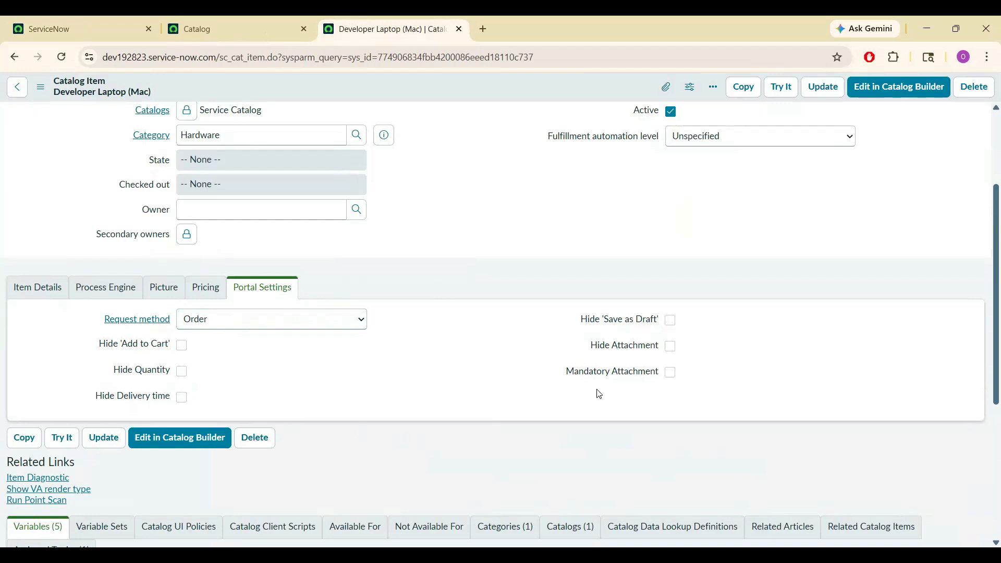
Review the variables, variable sets, categories and catalogs related to the Developer Laptop (Mac) item
drag(988, 251, 987, 360)
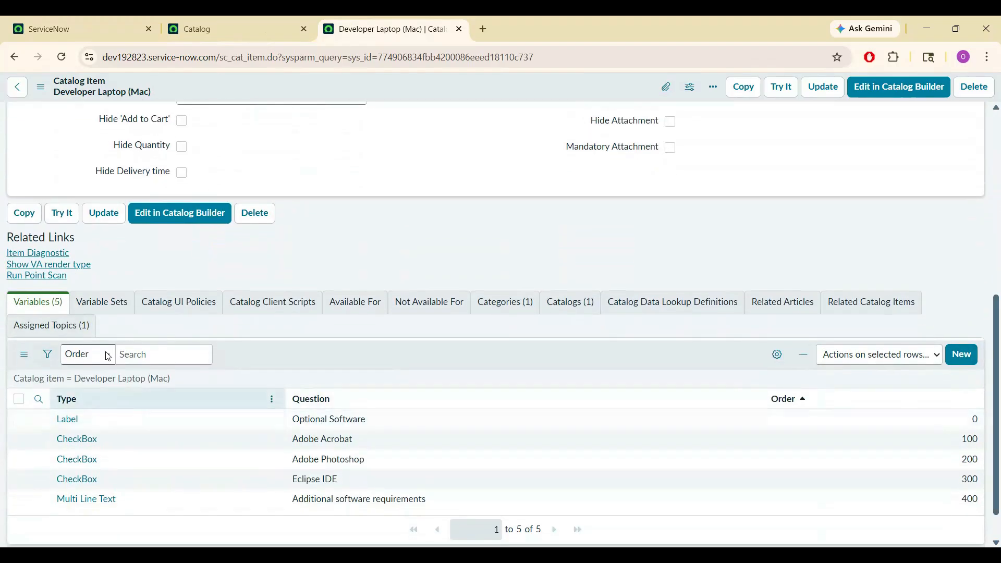
click(102, 307)
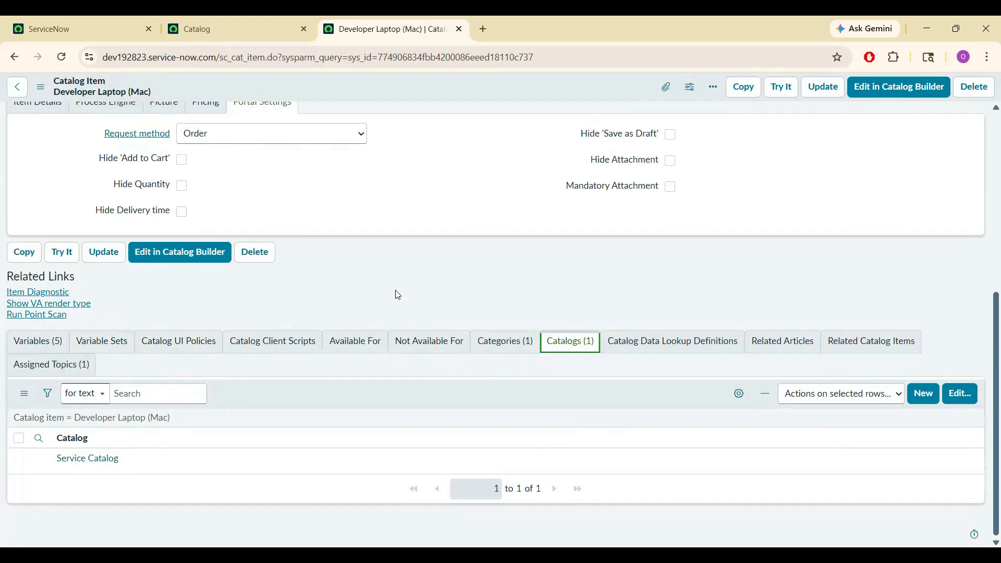
click(511, 347)
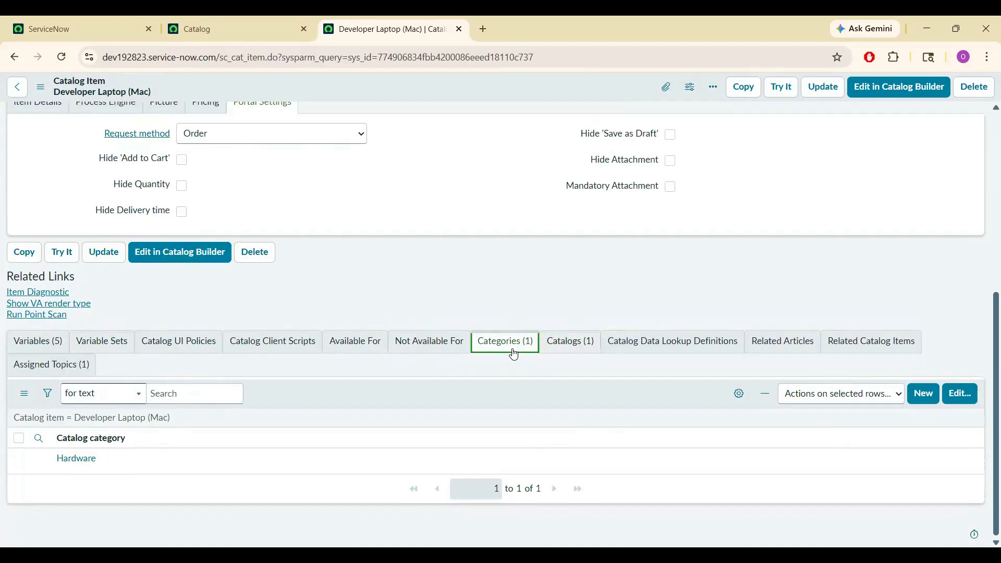
click(568, 342)
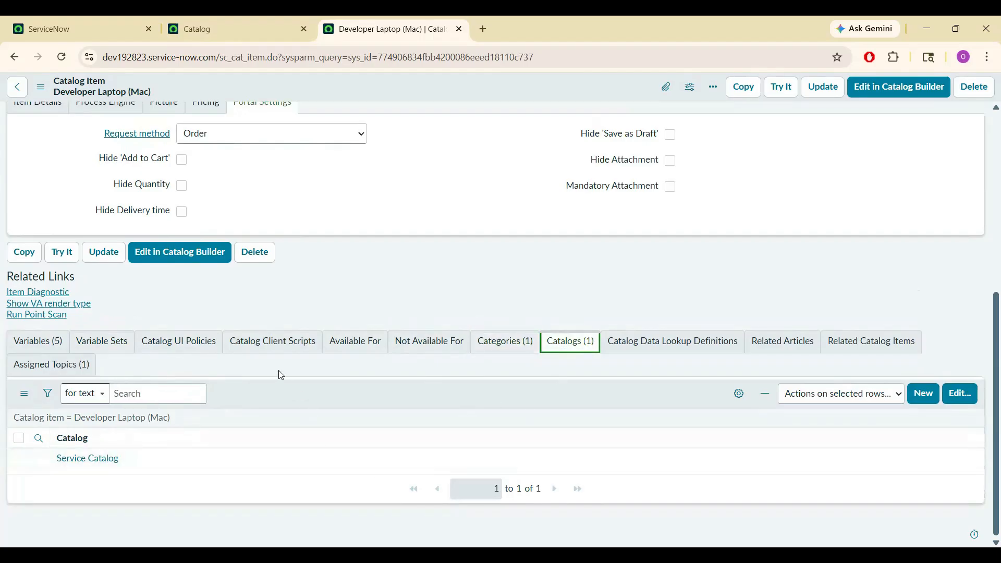
Check the item's related catalog UI policies and catalog client scripts, and return to the record's general details
click(182, 356)
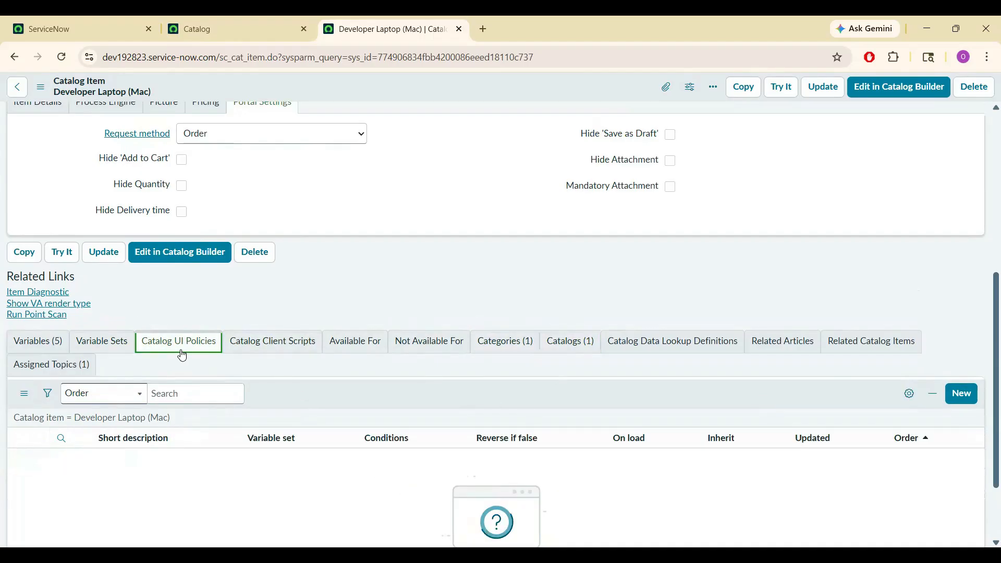
click(278, 348)
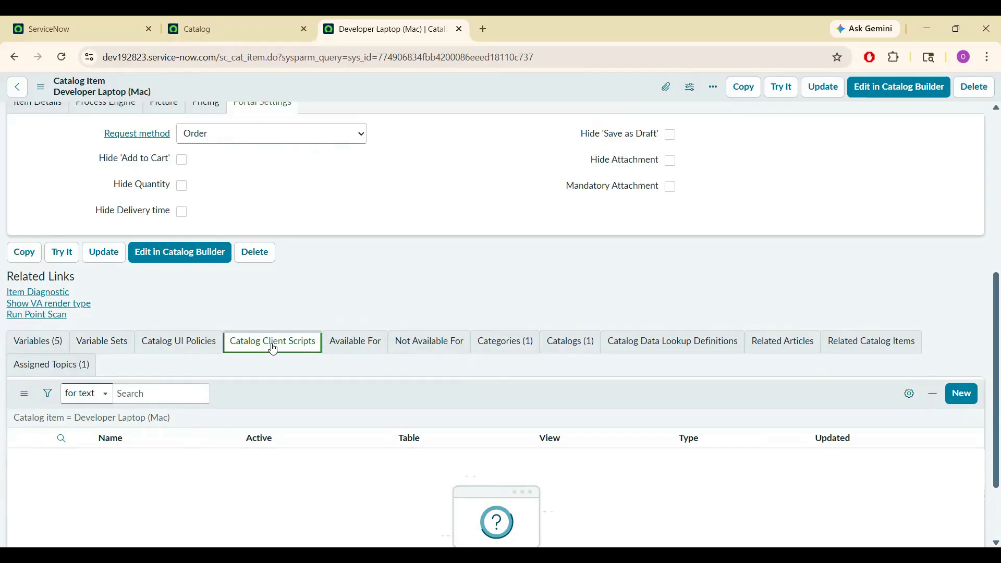
click(283, 296)
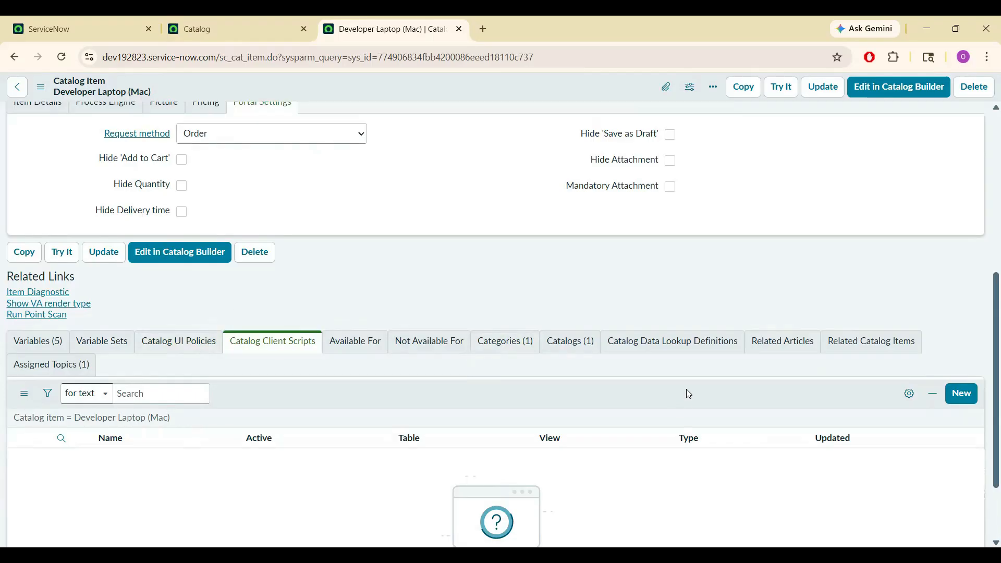
drag(989, 343, 988, 176)
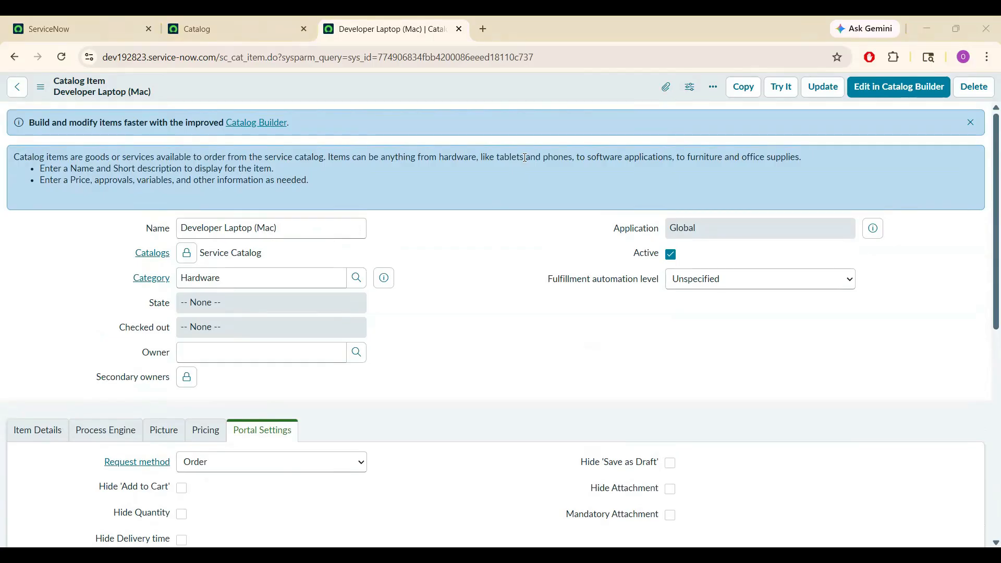
click(398, 257)
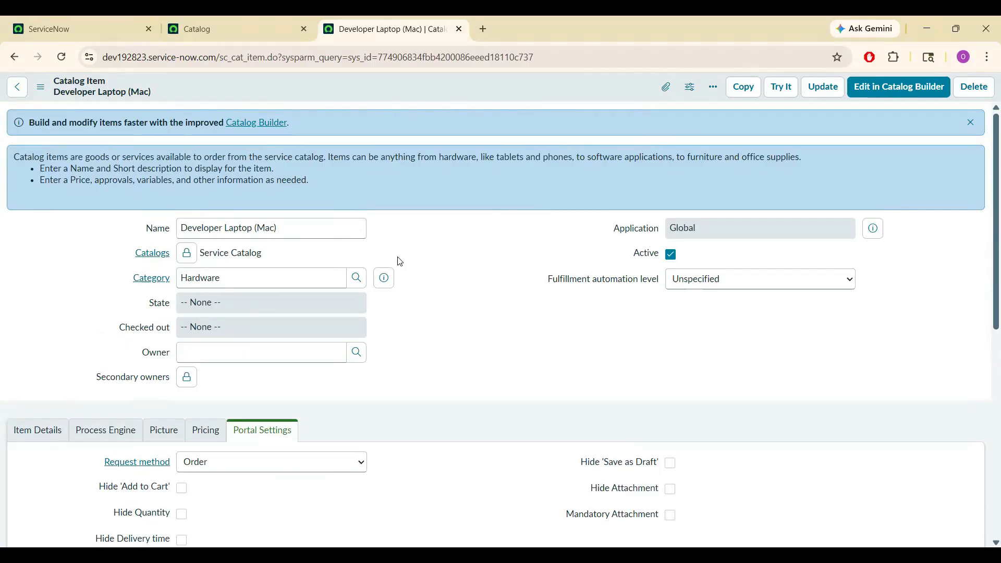